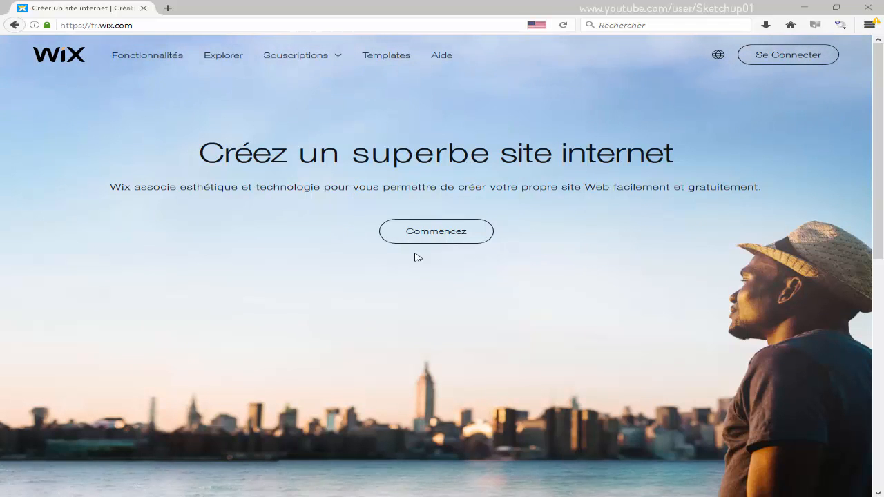
# - Look through the Wix home page's overview of its website-building features
pyautogui.scroll(-5, 325, 238)
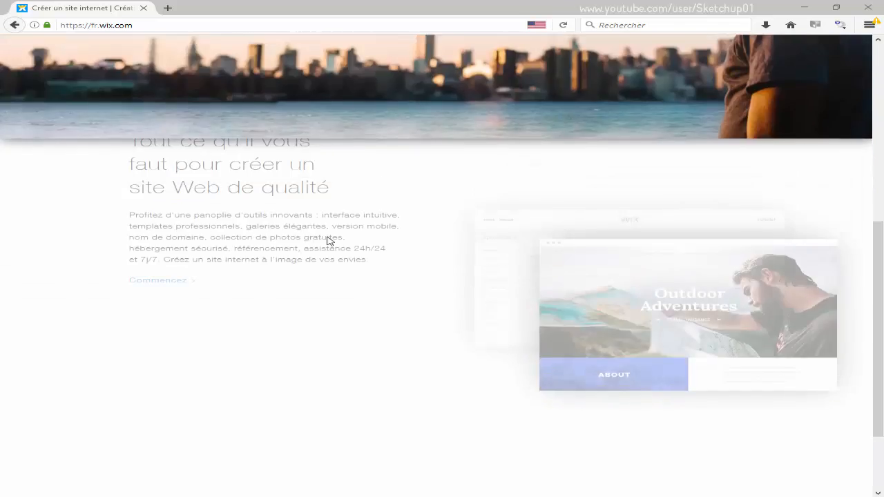
pyautogui.scroll(-3, 351, 243)
pyautogui.scroll(8, 357, 251)
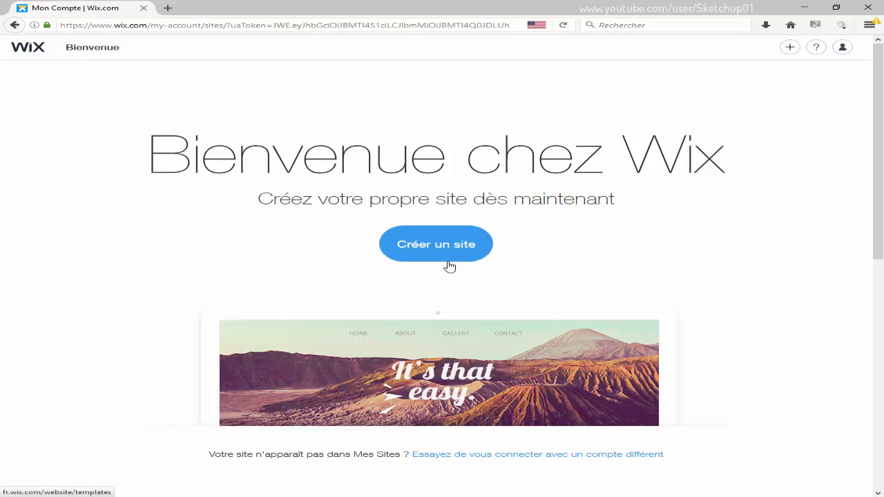
# - Look over the account welcome page, open the Wix assistance centre and browse its help topics
pyautogui.scroll(-6, 308, 247)
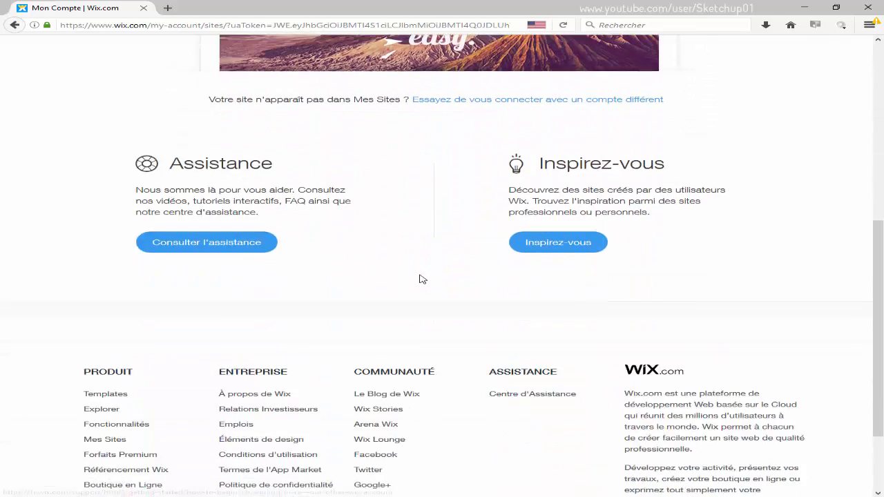
pyautogui.scroll(4, 415, 280)
pyautogui.scroll(-1, 193, 274)
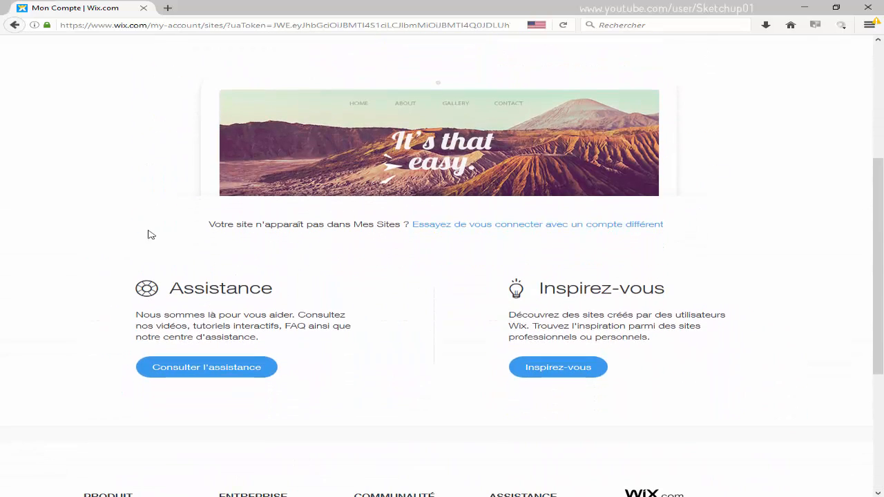
pyautogui.click(206, 370)
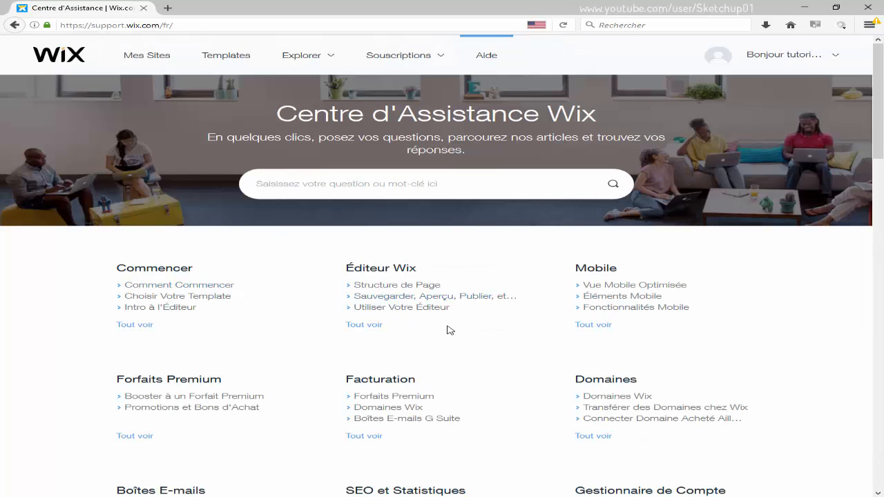
pyautogui.scroll(-2, 442, 332)
pyautogui.scroll(3, 417, 337)
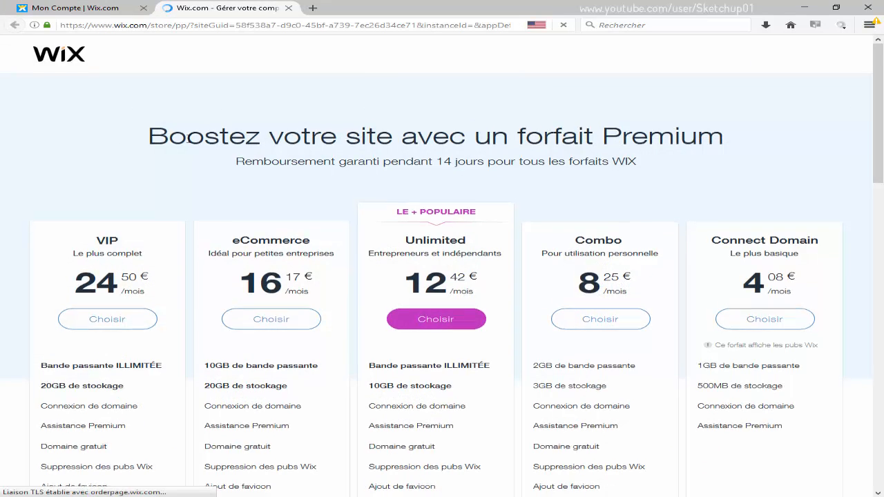
# - Compare the prices and features of the Premium plans, from VIP to Connect Domain
pyautogui.scroll(-2, 189, 139)
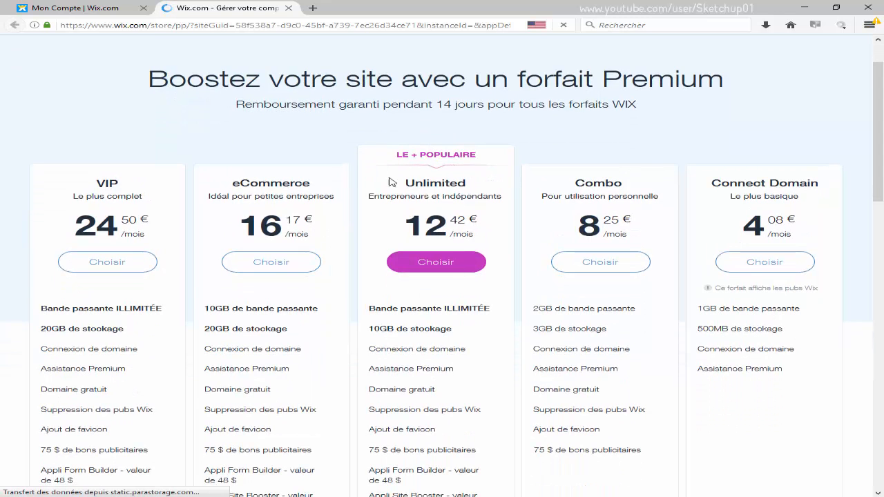
pyautogui.scroll(-2, 391, 224)
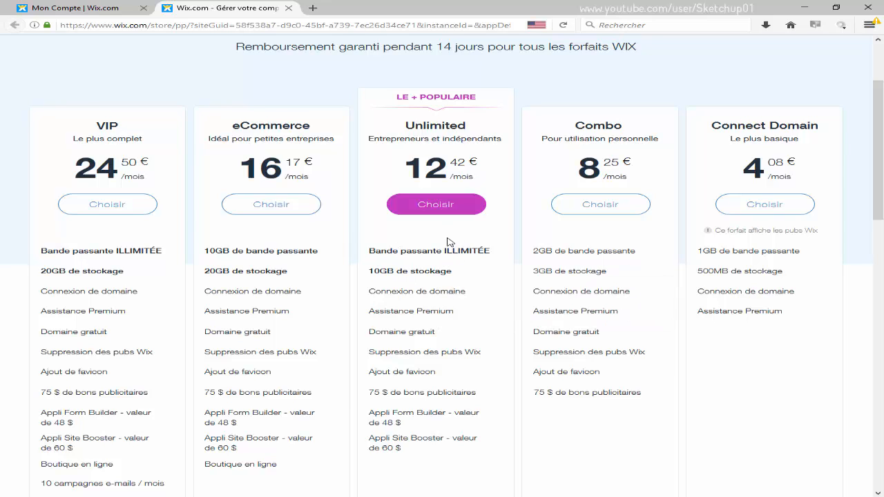
pyautogui.scroll(-2, 414, 239)
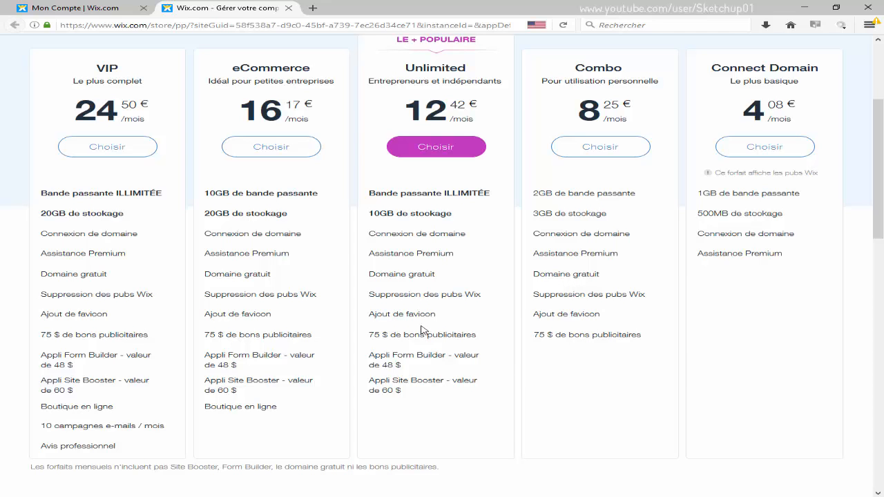
pyautogui.scroll(1, 456, 297)
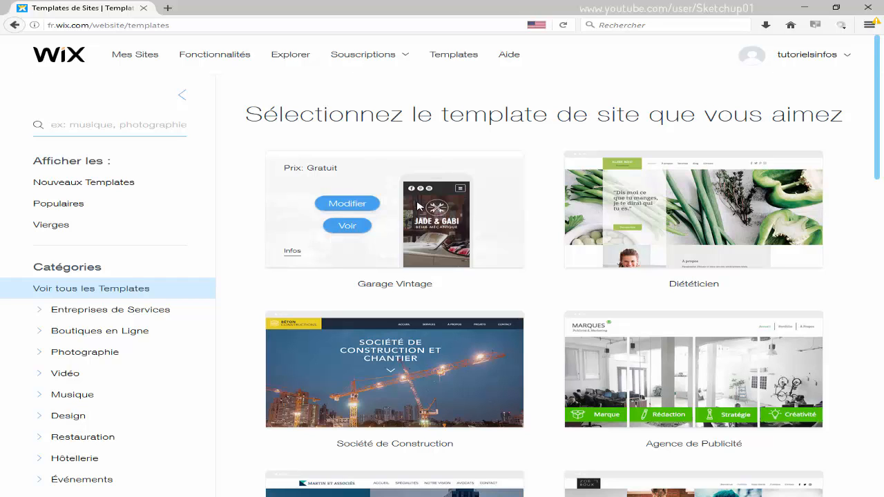
# - Browse the full site template gallery and filter it to the Communauté et Éducation category
pyautogui.scroll(-2, 423, 207)
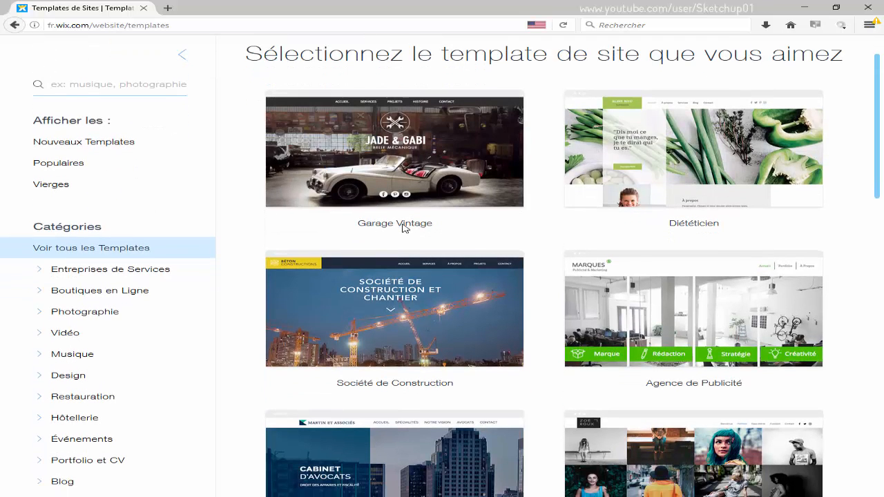
pyautogui.scroll(-4, 404, 228)
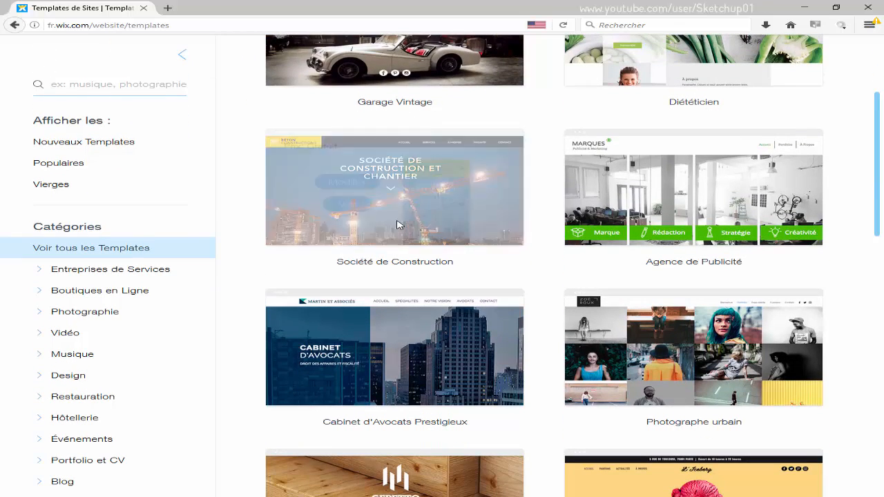
pyautogui.scroll(-4, 400, 217)
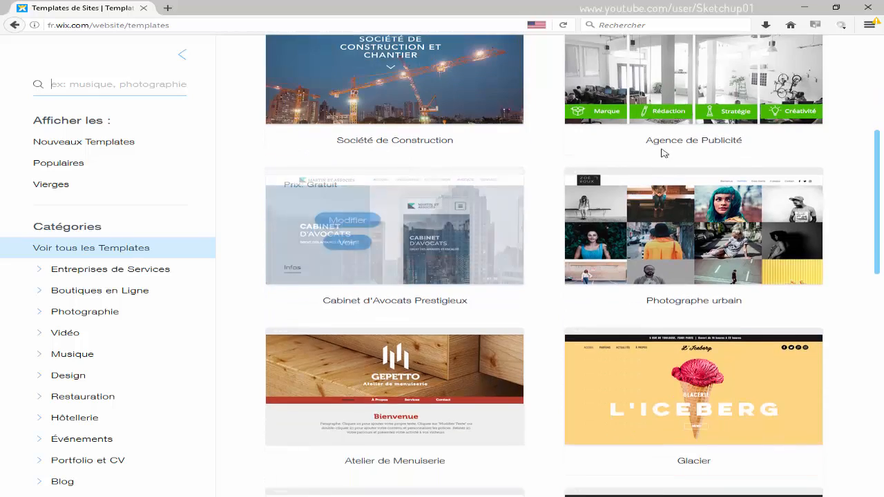
pyautogui.scroll(5, 618, 238)
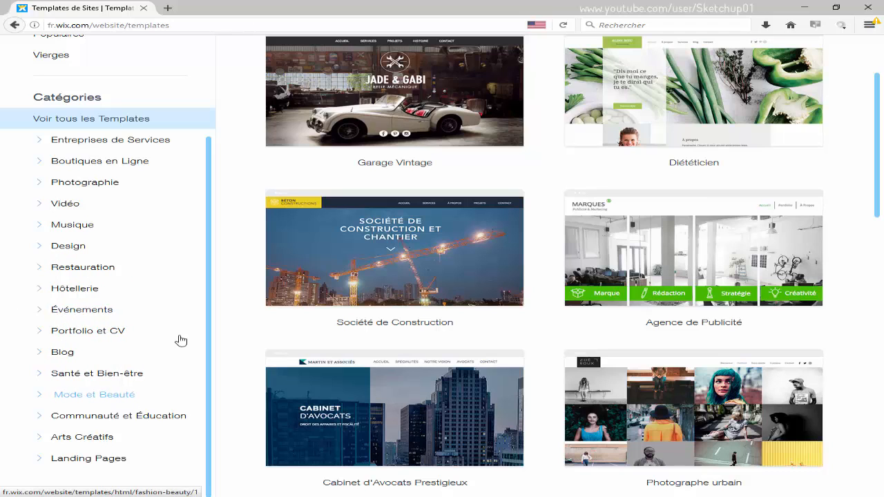
pyautogui.click(104, 415)
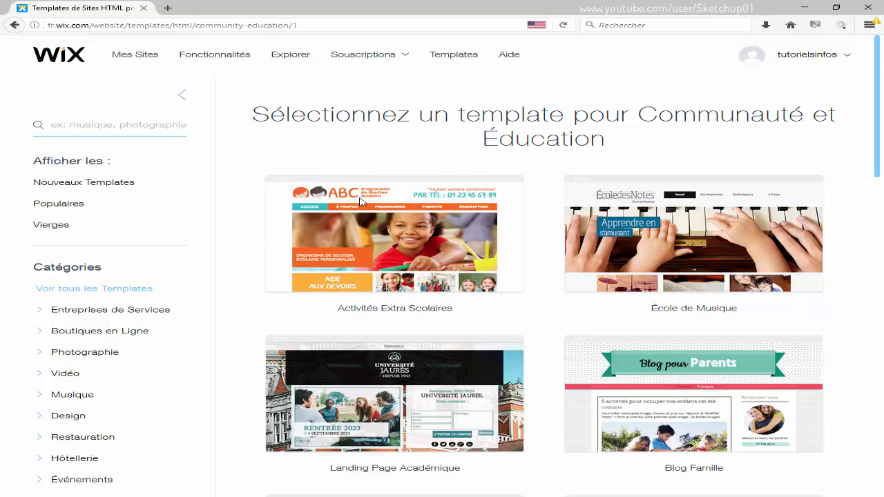
# - Examine the subcategories and the templates offered under Communauté et Éducation
pyautogui.scroll(-5, 118, 270)
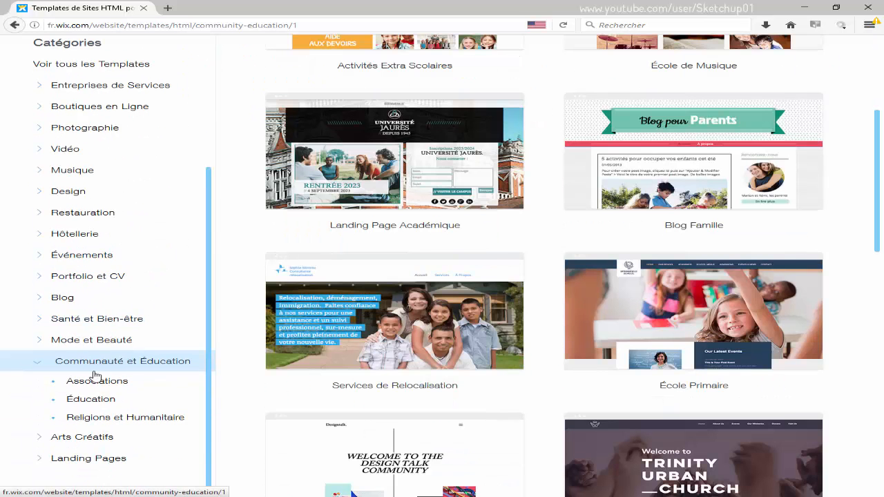
pyautogui.click(86, 365)
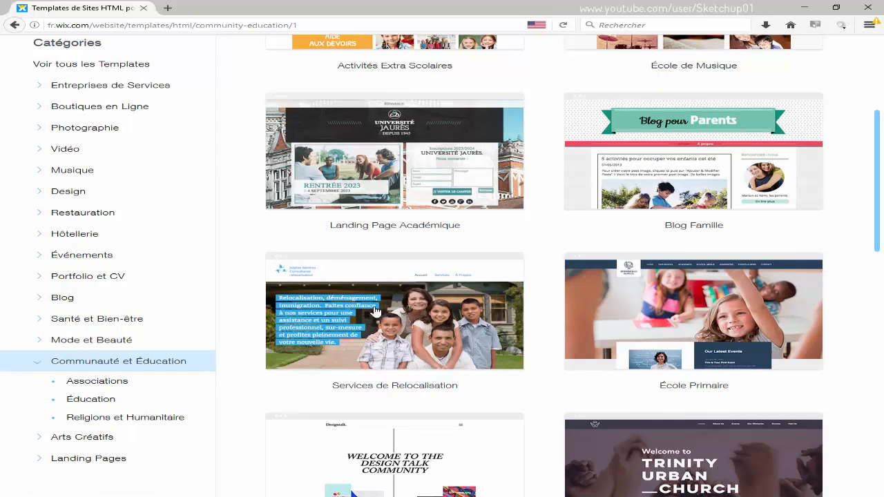
pyautogui.scroll(2, 328, 189)
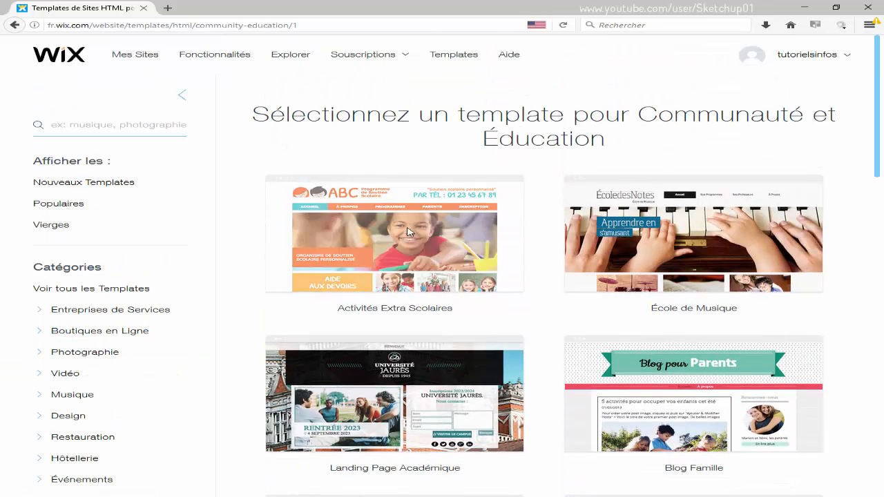
pyautogui.moveTo(392, 243)
pyautogui.scroll(-1, 406, 244)
pyautogui.scroll(-8, 406, 243)
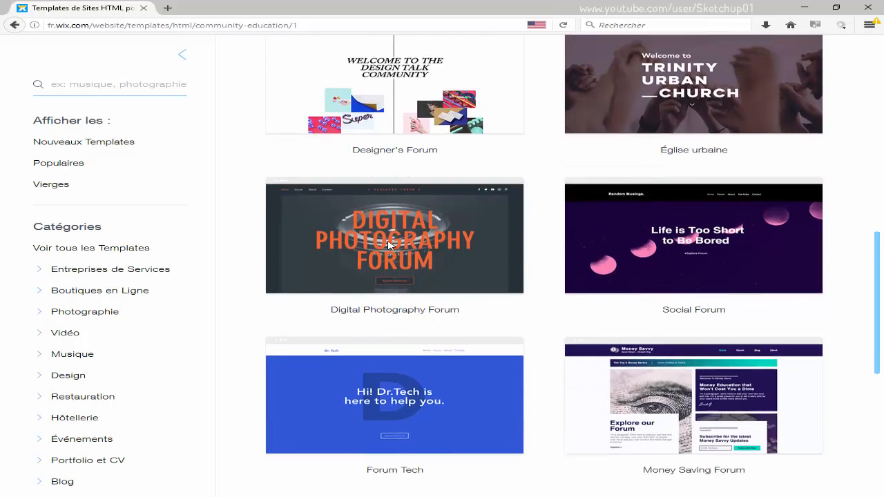
pyautogui.scroll(-1, 389, 245)
# - Open the preview of the Forum Tech template and look through its home page
pyautogui.moveTo(393, 328)
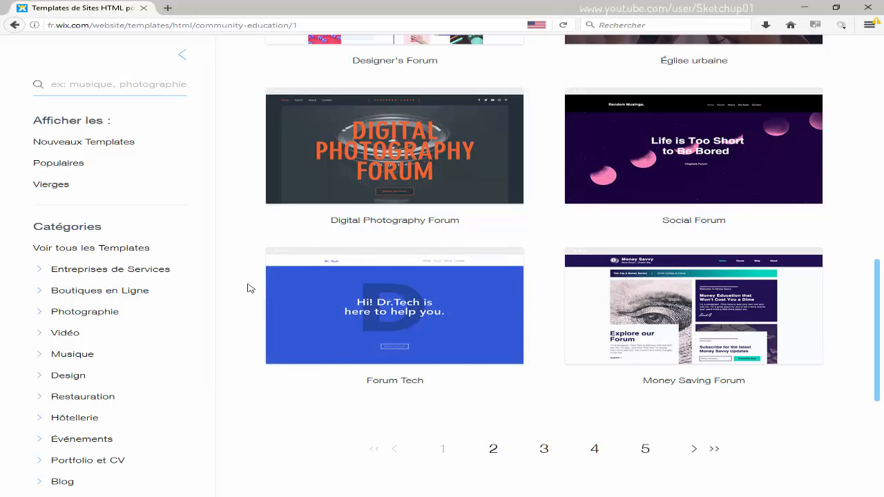
pyautogui.moveTo(312, 286)
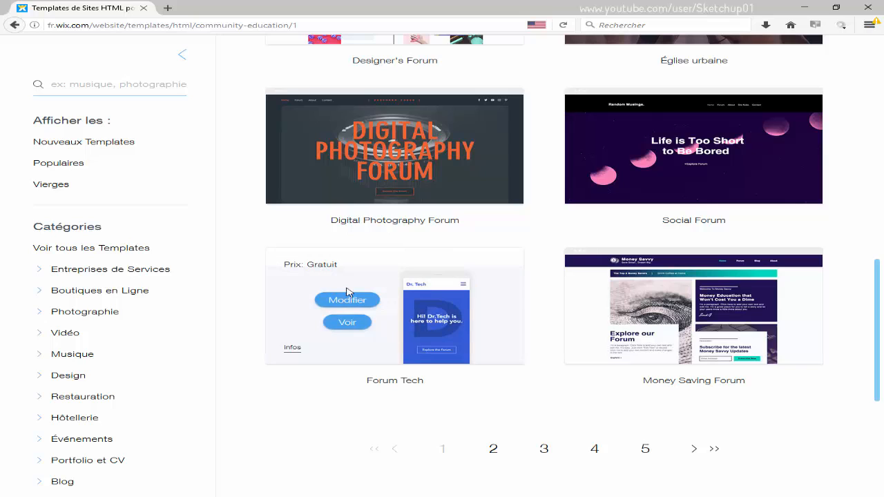
pyautogui.click(352, 319)
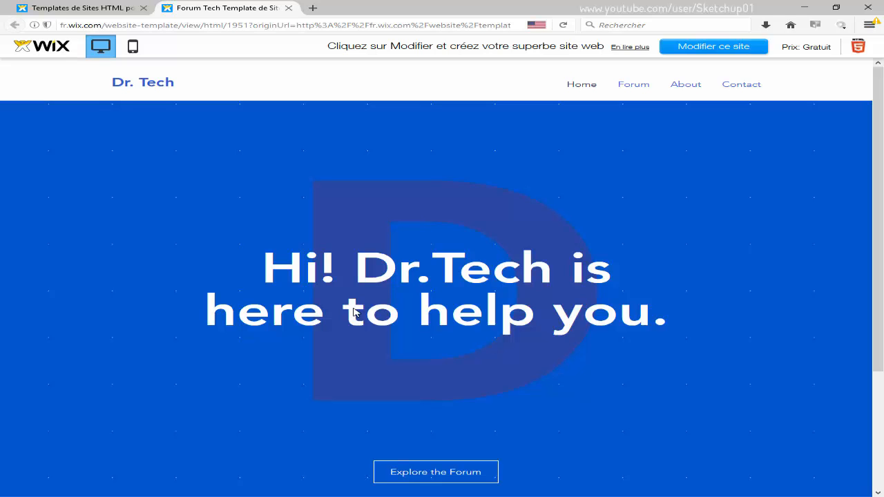
pyautogui.scroll(-4, 335, 193)
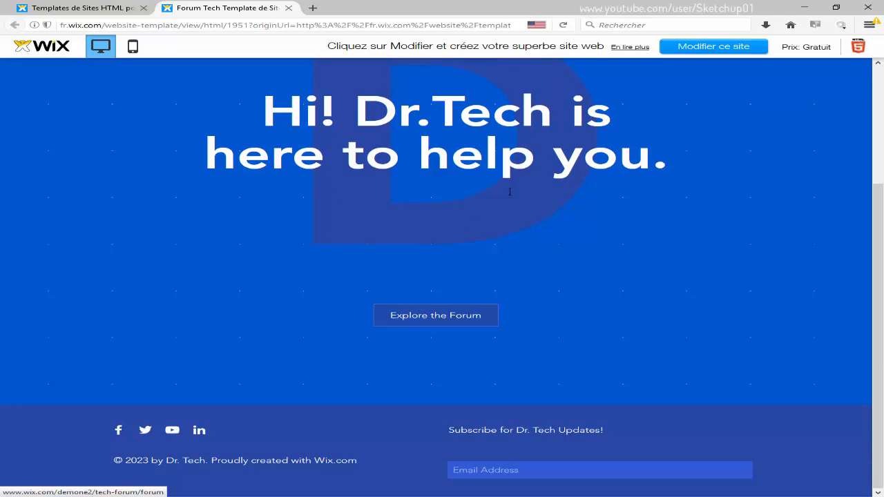
pyautogui.scroll(4, 391, 202)
# - Check the Forum Tech template in the mobile preview and return to the desktop preview
pyautogui.click(130, 49)
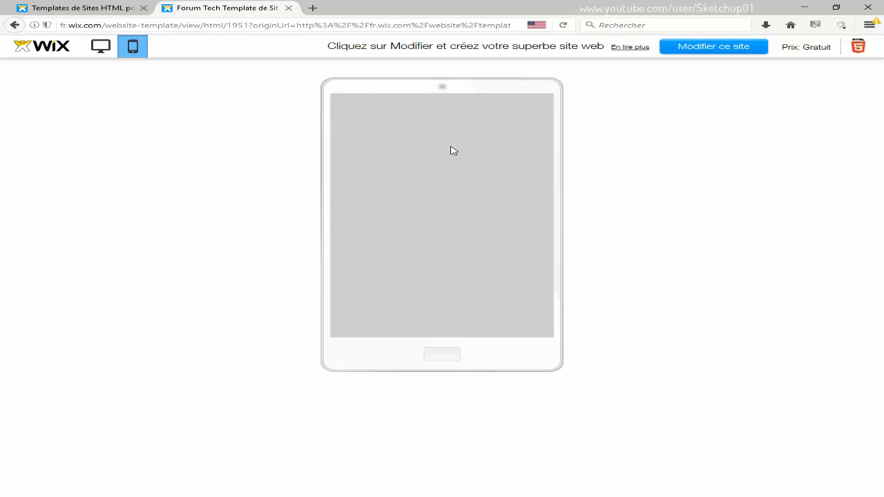
pyautogui.scroll(-5, 514, 150)
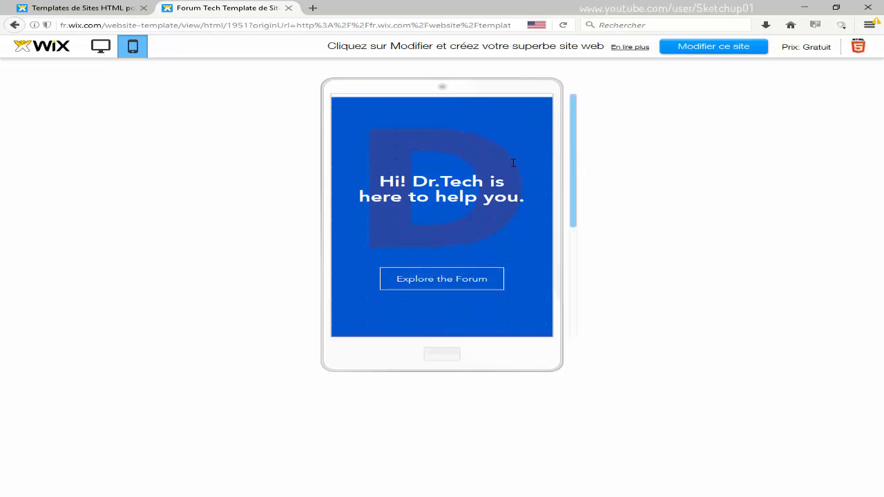
pyautogui.click(100, 47)
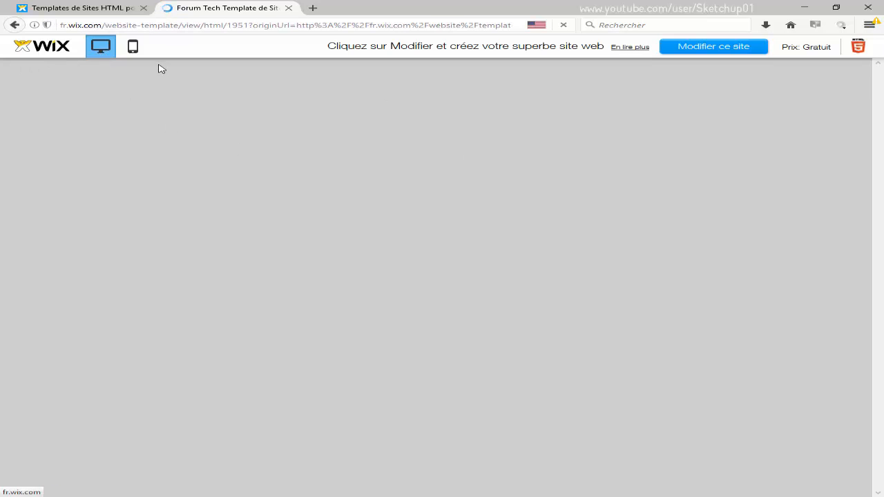
# - Examine the template's Tech Forum page and the posts in its Mobile Clinic category
pyautogui.scroll(-3, 562, 385)
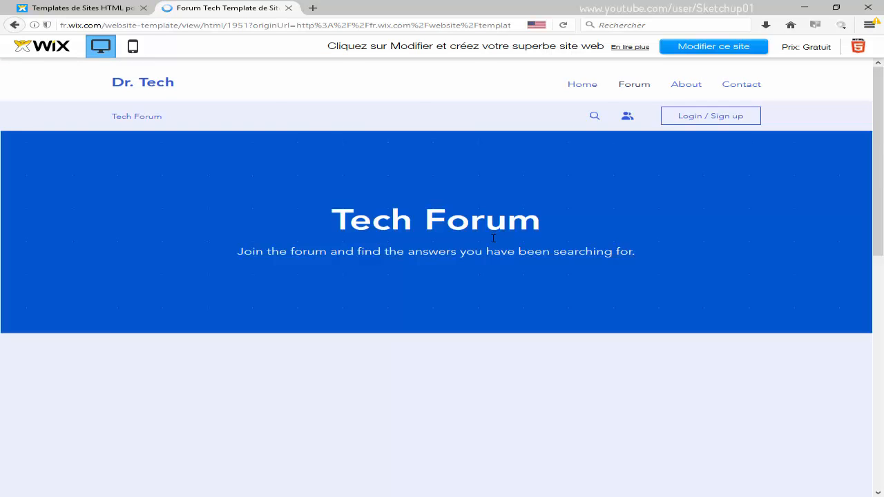
pyautogui.scroll(-2, 246, 289)
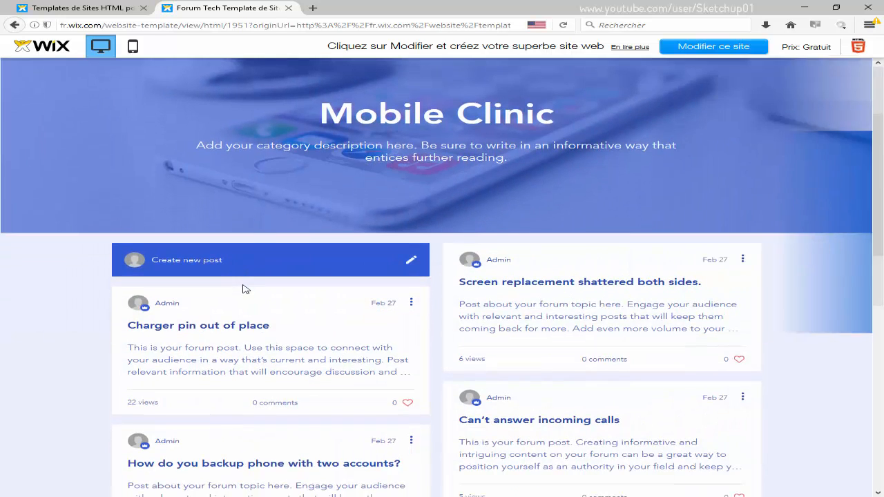
pyautogui.scroll(-2, 238, 293)
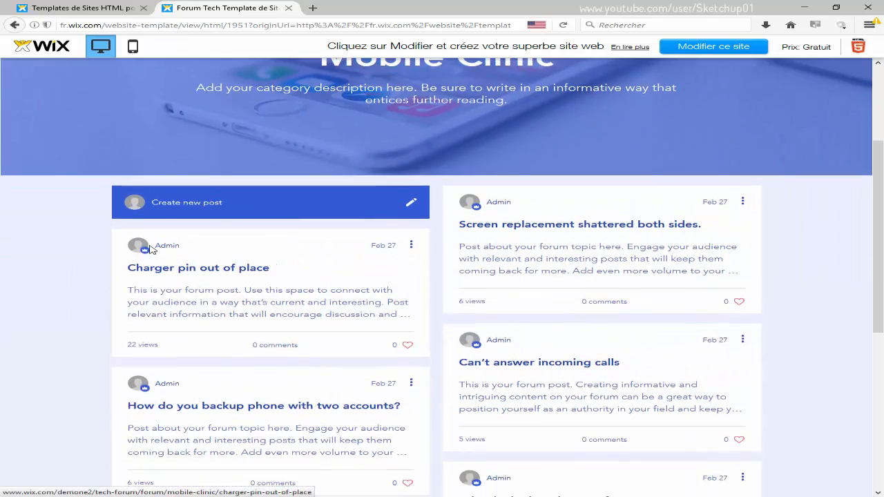
pyautogui.scroll(-6, 138, 317)
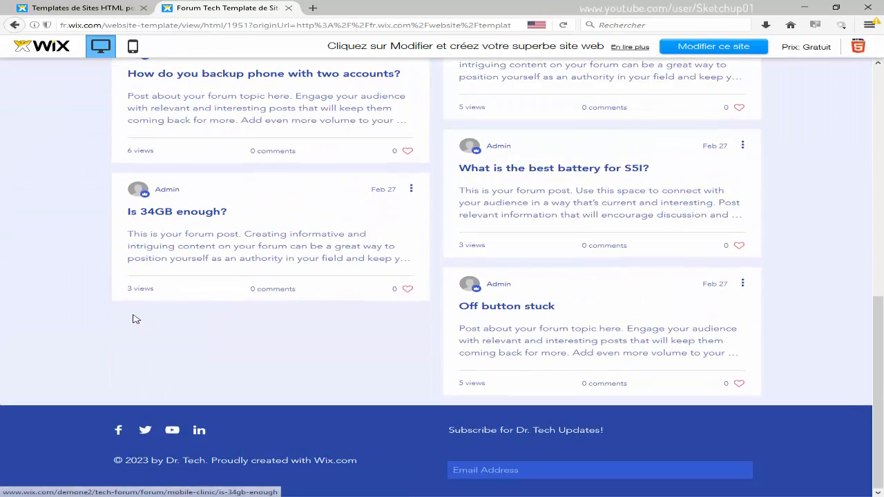
pyautogui.scroll(10, 539, 261)
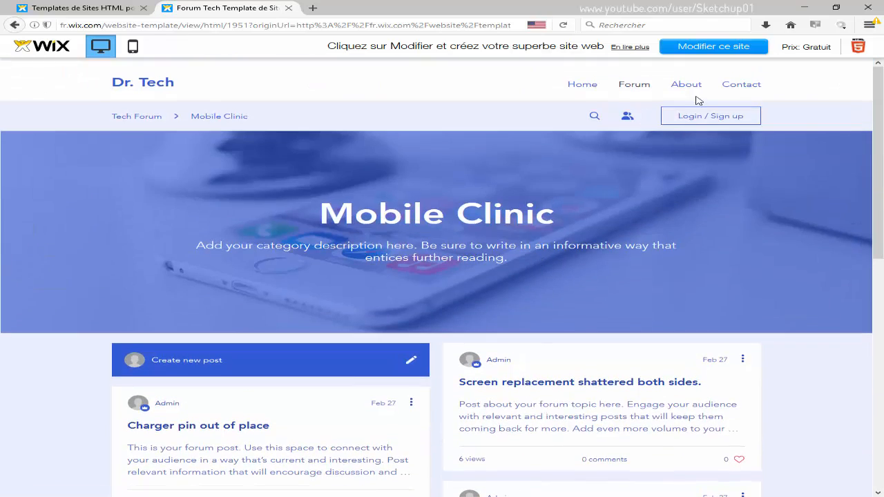
# - View the template's About and Home pages and open the Forum Tech template in the site editor
pyautogui.click(687, 86)
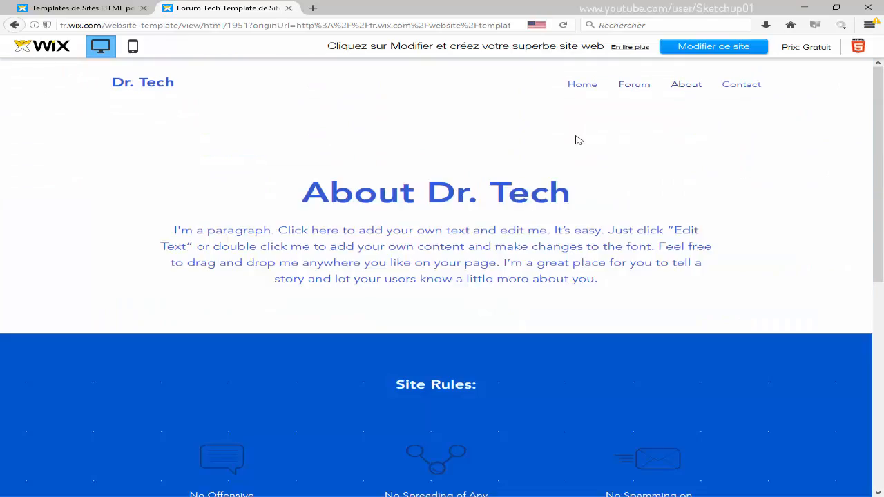
pyautogui.click(582, 91)
pyautogui.scroll(-3, 406, 309)
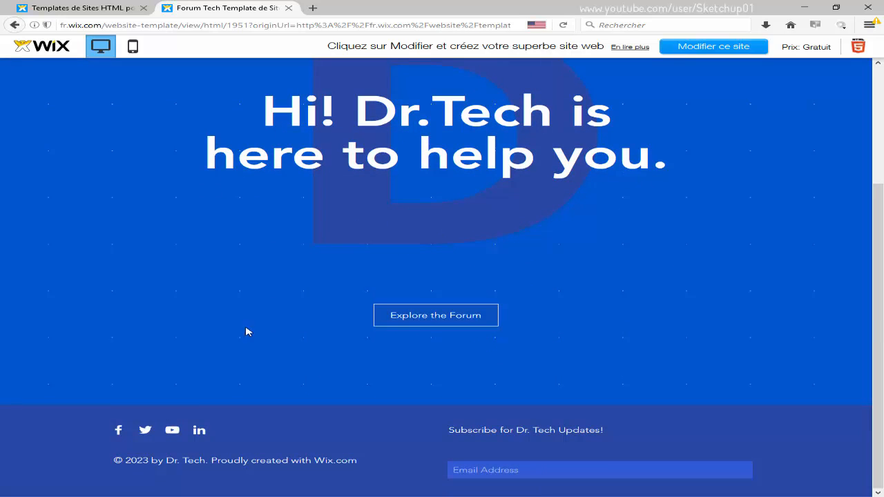
pyautogui.scroll(3, 422, 261)
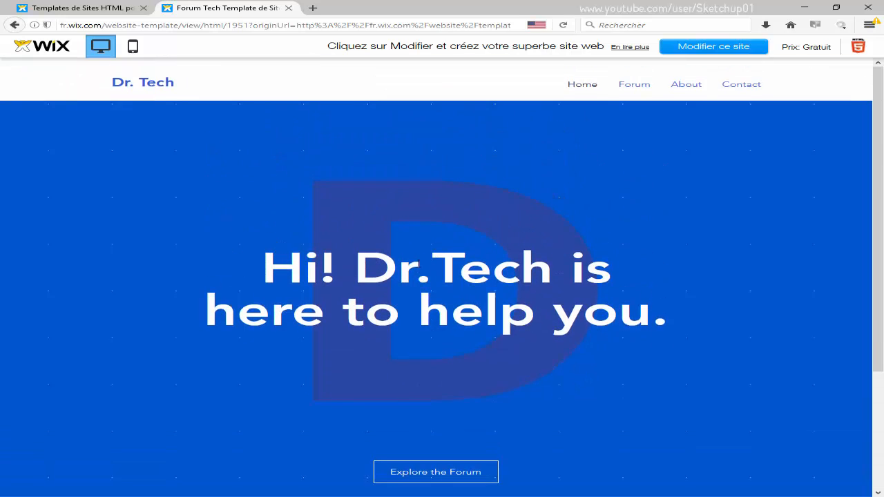
pyautogui.click(706, 47)
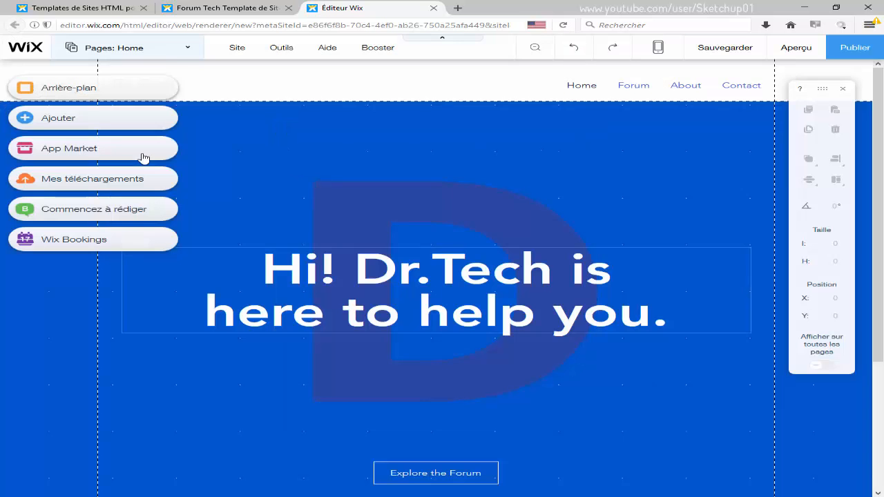
# - Set the home page background to the laptop video and look through the other available backgrounds
pyautogui.click(32, 77)
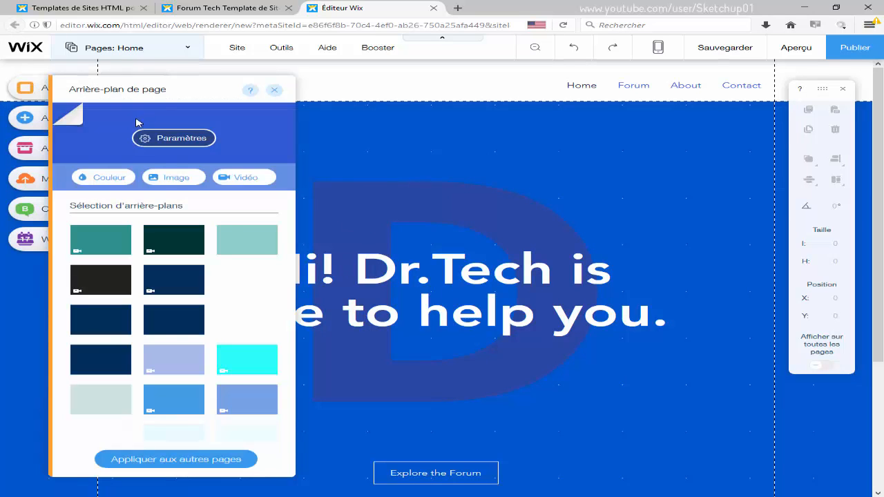
pyautogui.click(181, 362)
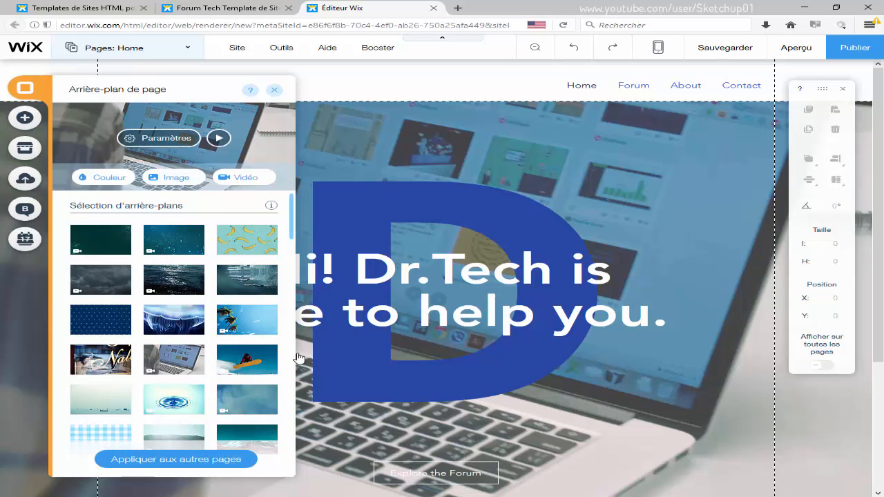
pyautogui.scroll(-15, 188, 316)
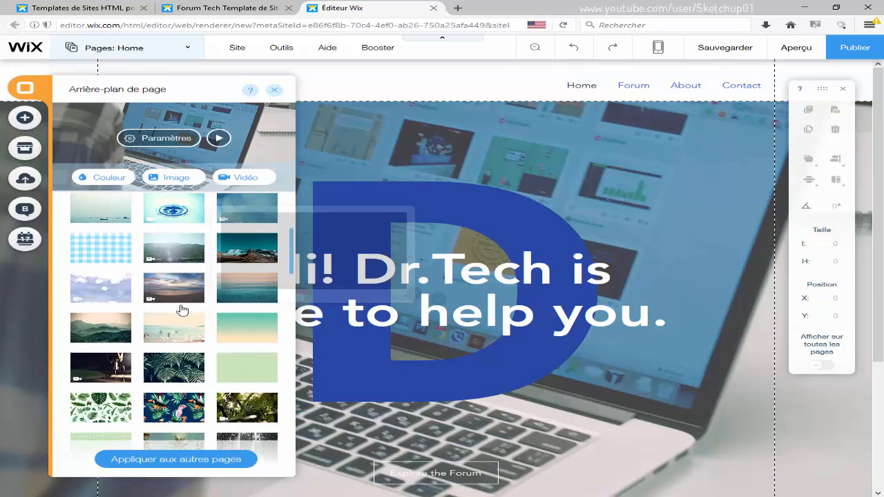
pyautogui.scroll(-5, 183, 326)
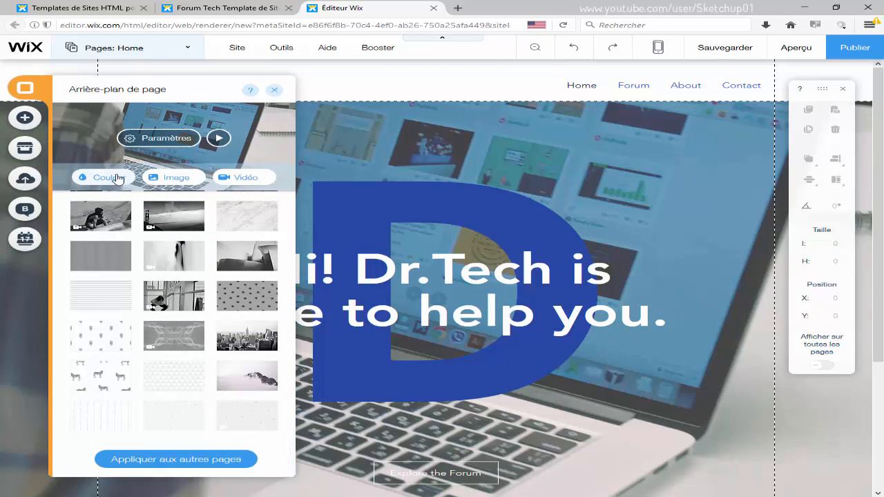
pyautogui.click(182, 181)
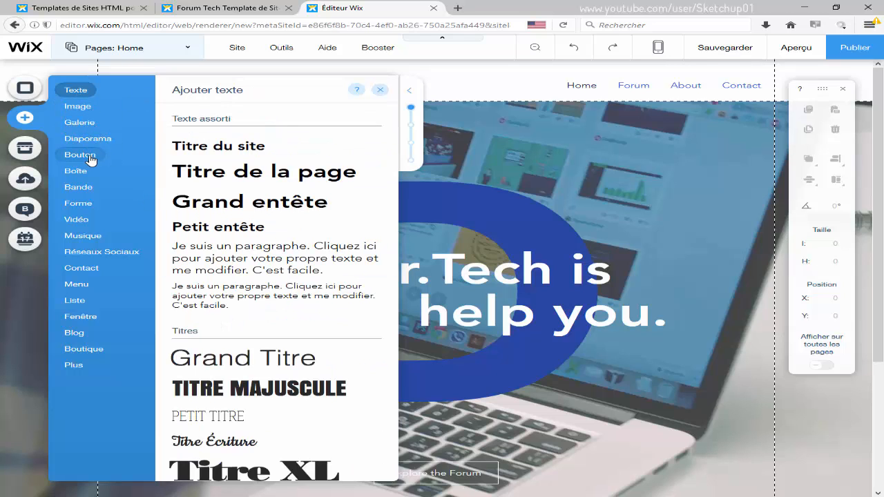
# - Look through the button and slideshow designs that can be added to the page
pyautogui.click(90, 156)
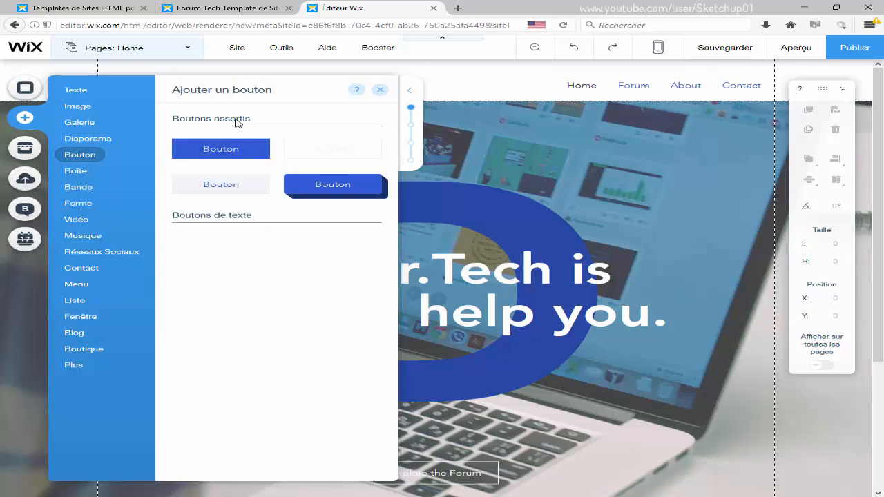
pyautogui.scroll(-6, 245, 315)
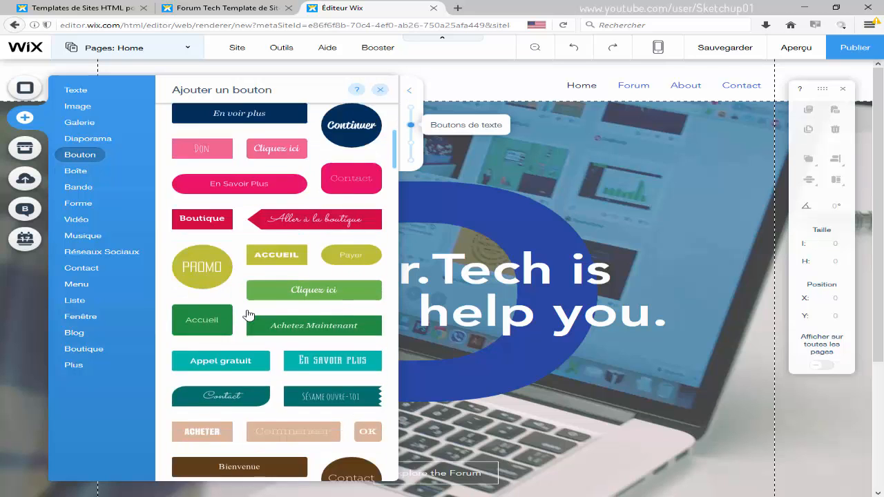
pyautogui.scroll(-3, 243, 314)
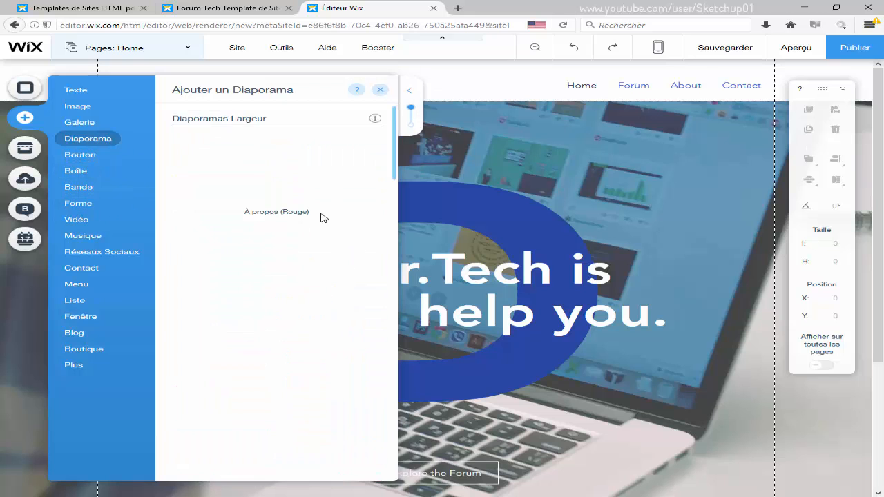
pyautogui.scroll(-2, 299, 243)
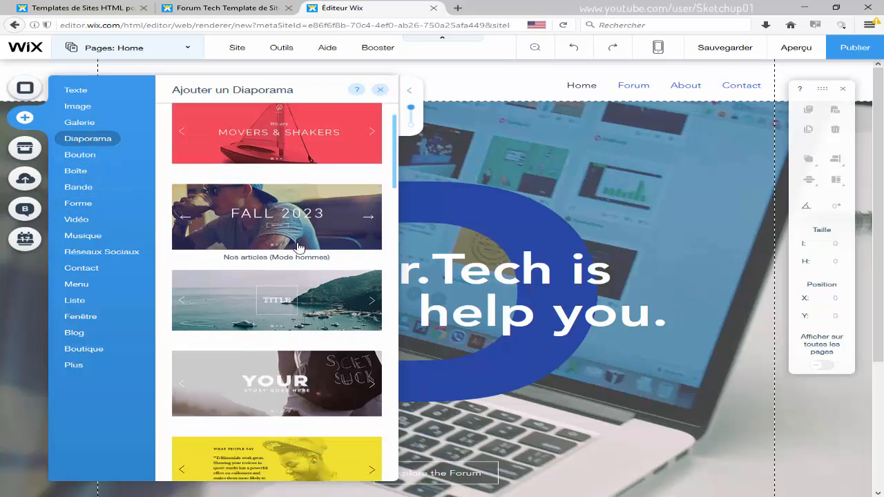
pyautogui.scroll(-10, 299, 243)
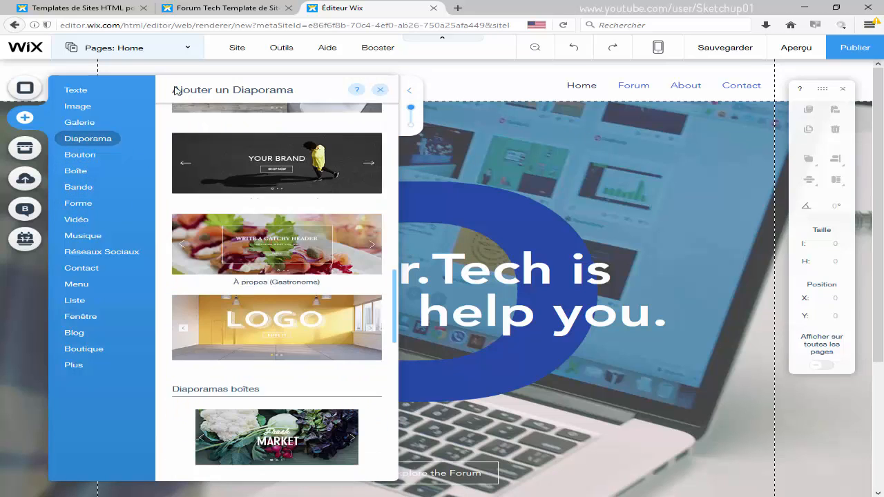
# - Examine the social network, text, strip, video and music elements that can be added to the page
pyautogui.moveTo(113, 256)
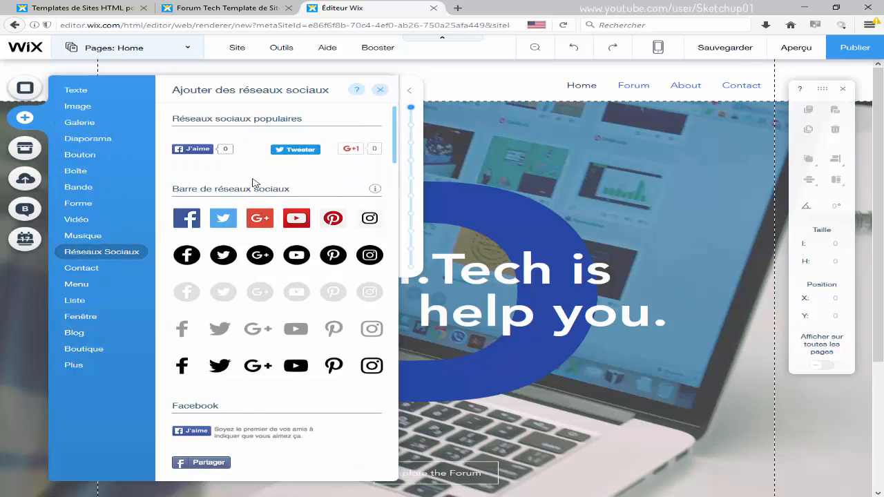
pyautogui.moveTo(79, 95)
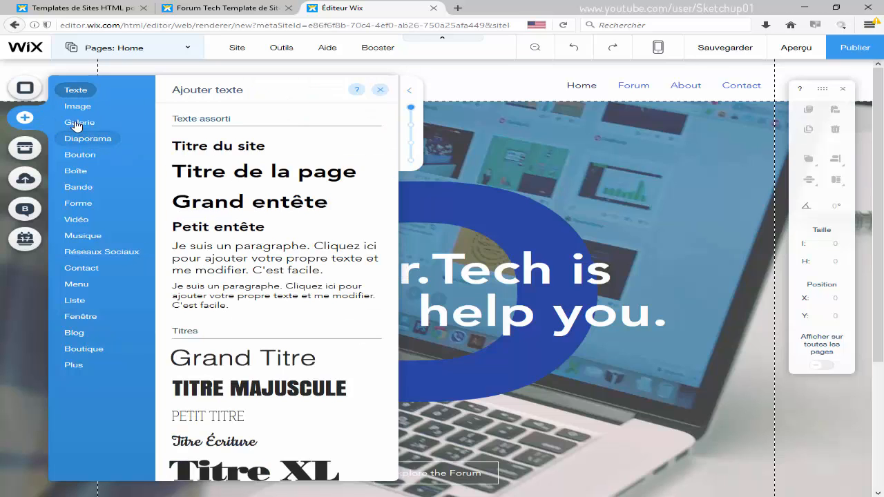
pyautogui.moveTo(77, 125)
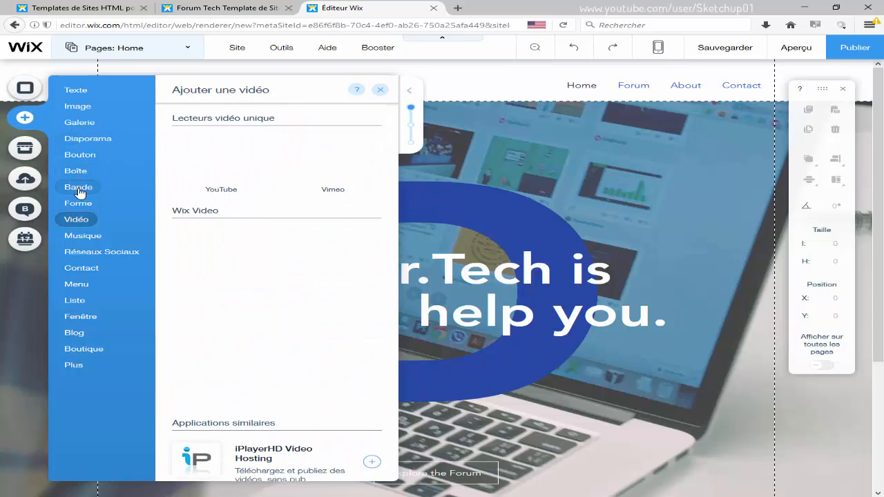
pyautogui.moveTo(79, 192)
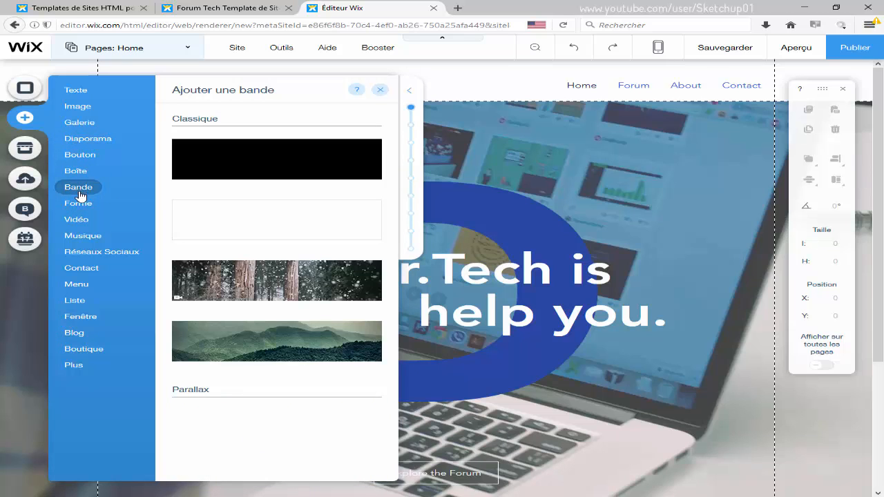
pyautogui.moveTo(76, 219)
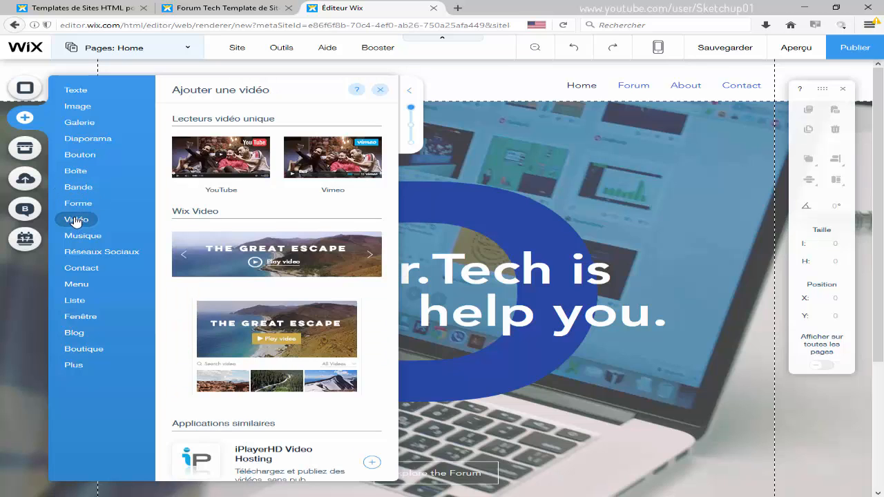
pyautogui.moveTo(81, 237)
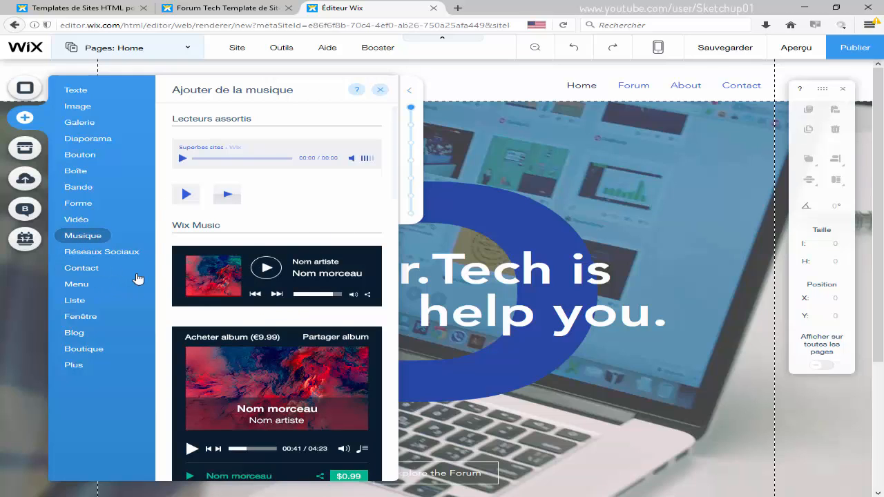
# - Examine the menu, lightbox, blog and store elements, plus the extra ones such as PayPal buttons and anchors
pyautogui.moveTo(87, 277)
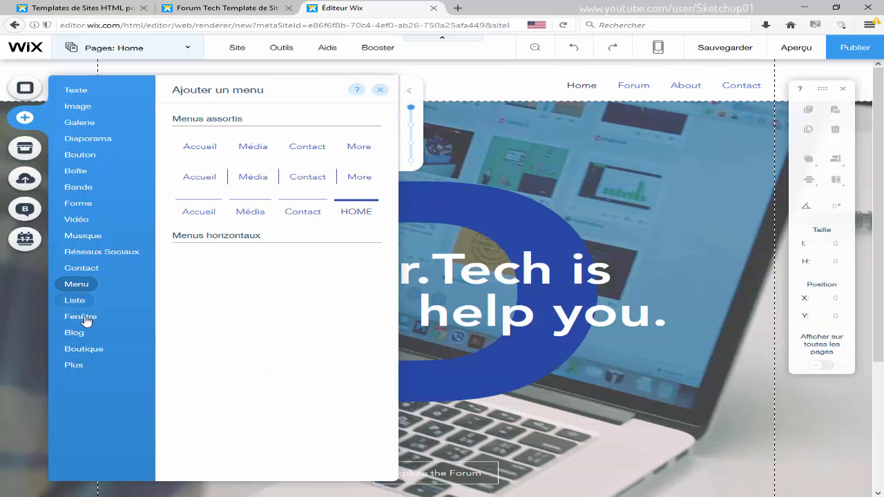
pyautogui.moveTo(80, 319)
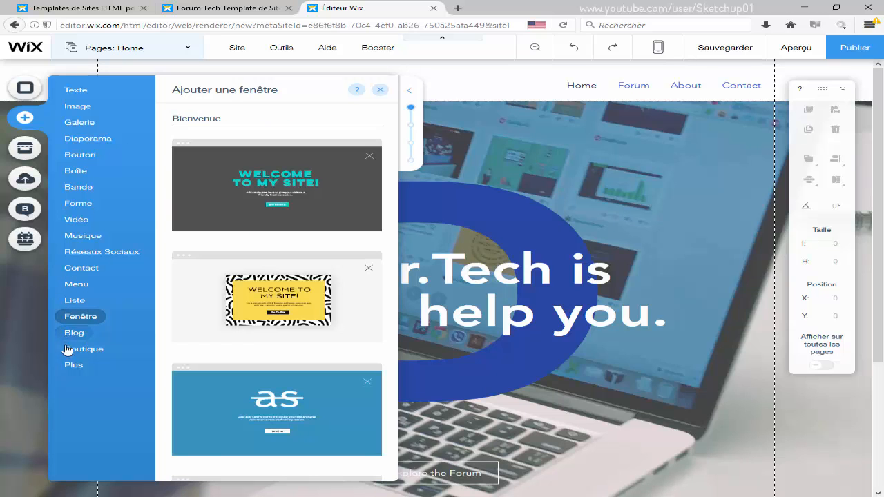
pyautogui.moveTo(72, 335)
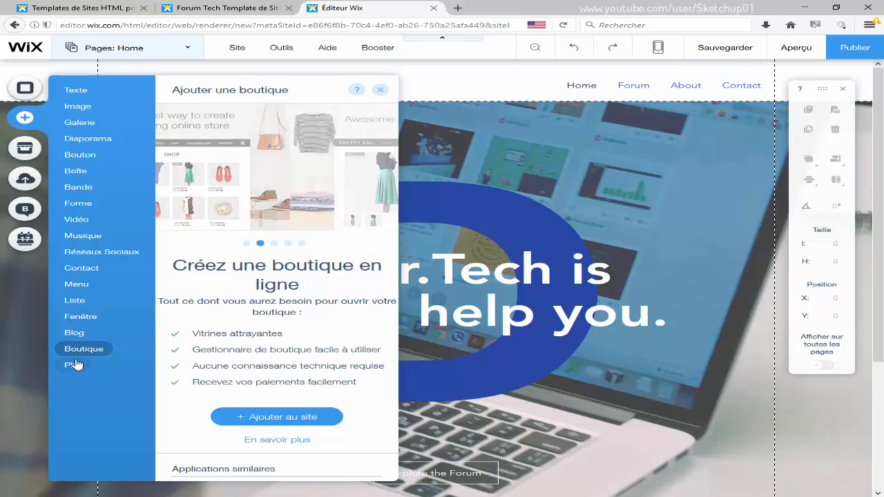
pyautogui.moveTo(77, 369)
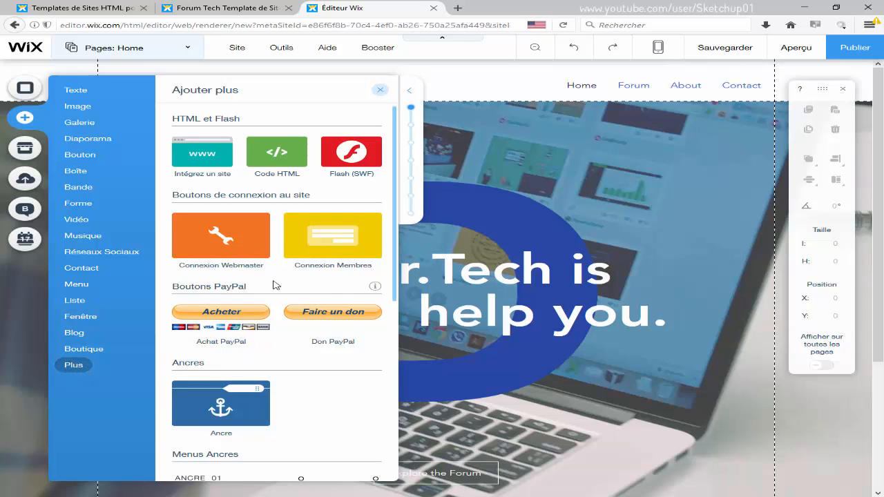
pyautogui.scroll(-4, 272, 281)
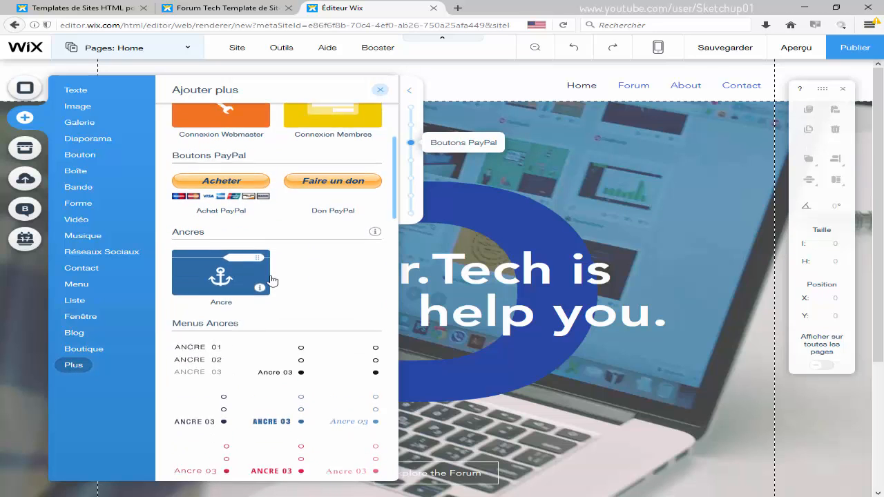
pyautogui.scroll(-3, 179, 210)
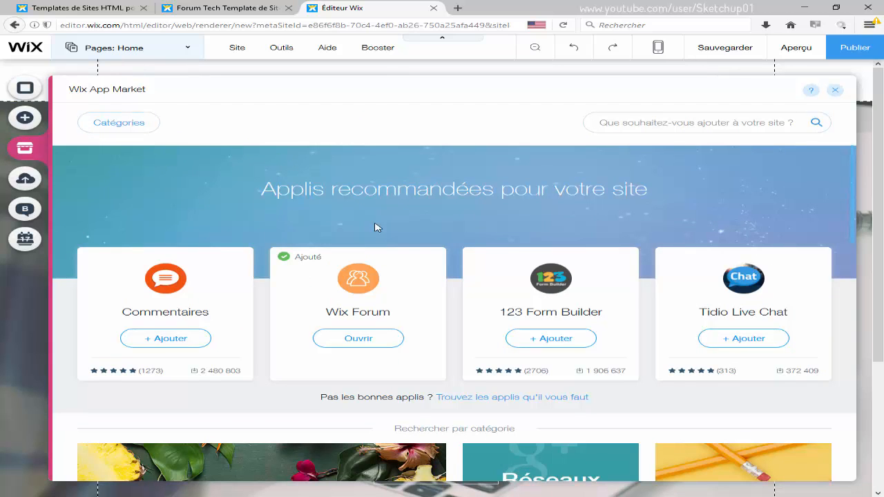
# - Look through the recommended apps and categories in the Wix App Market and add Tidio Live Chat to the site
pyautogui.scroll(-2, 376, 228)
pyautogui.scroll(-5, 387, 263)
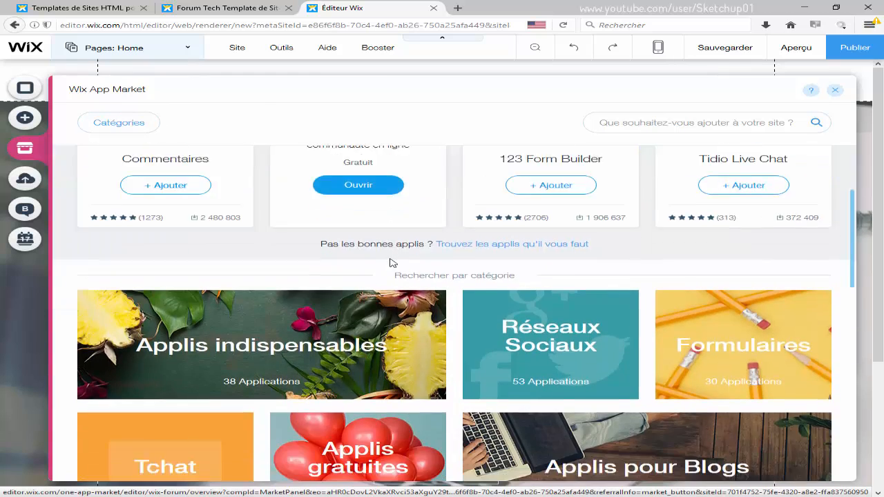
pyautogui.scroll(-4, 378, 267)
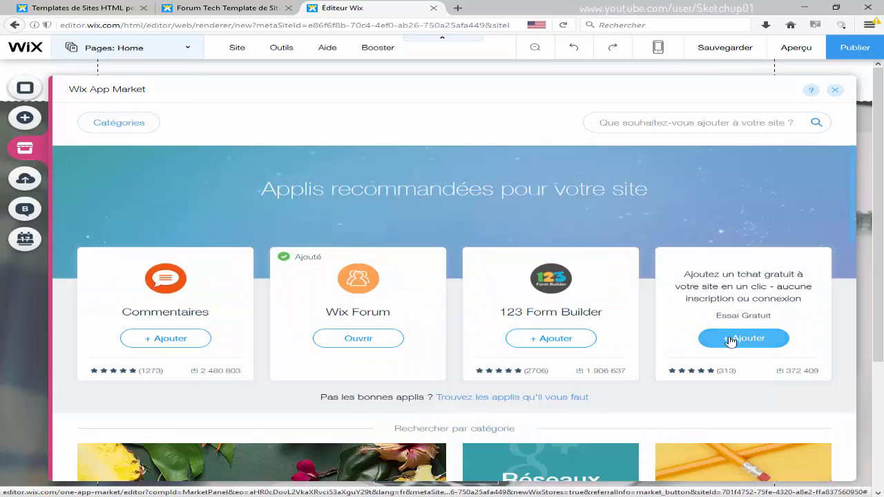
pyautogui.click(734, 341)
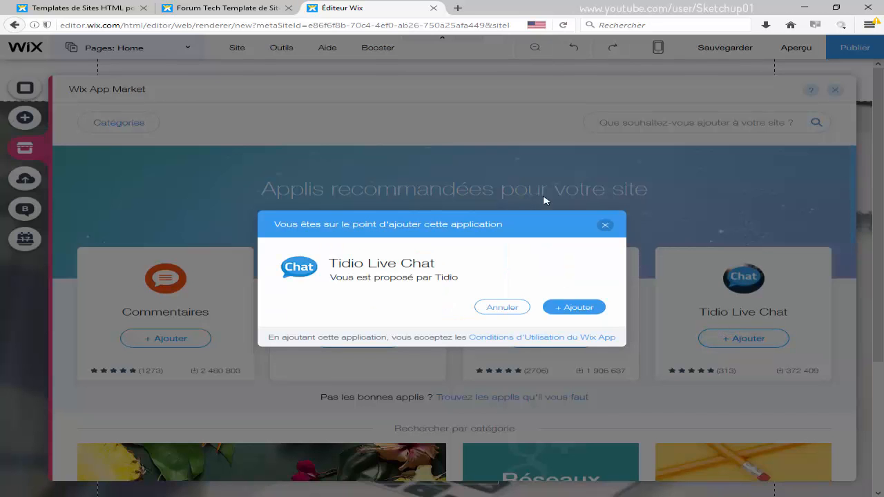
pyautogui.click(574, 308)
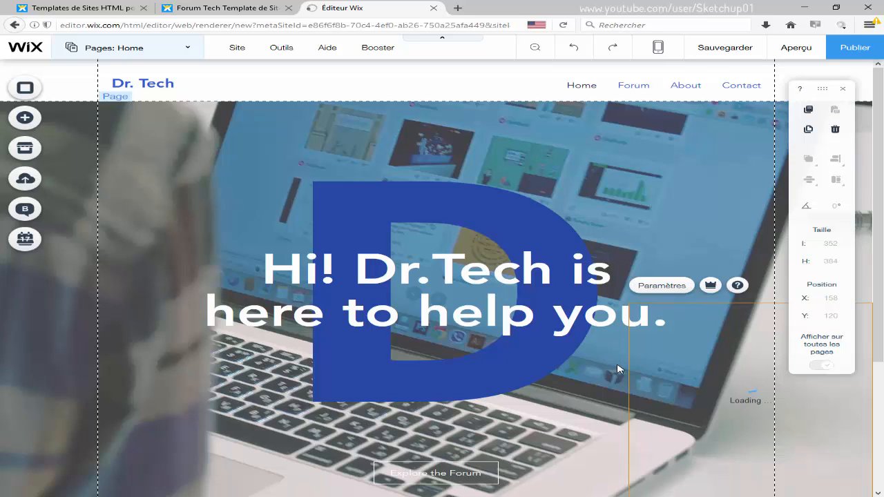
# - Replace the home page heading "Hi! Dr.Tech is here to help you." with "Bienvenue"
pyautogui.scroll(-1, 677, 489)
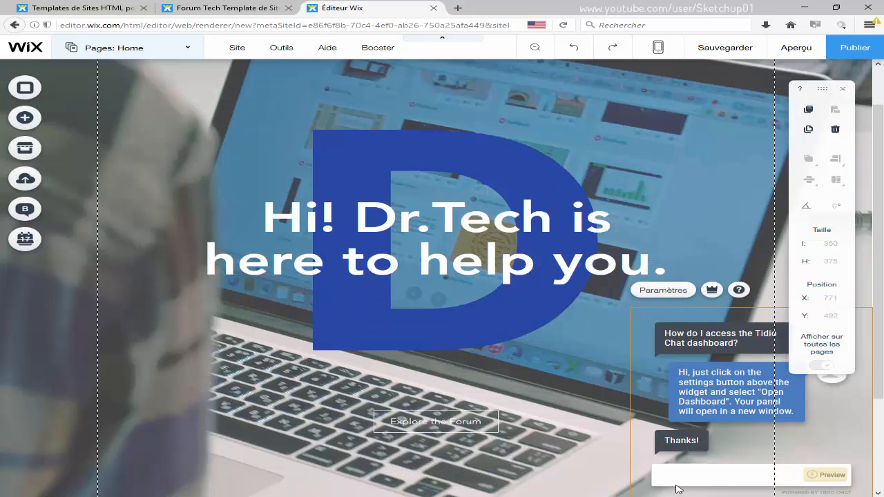
pyautogui.doubleClick(421, 214)
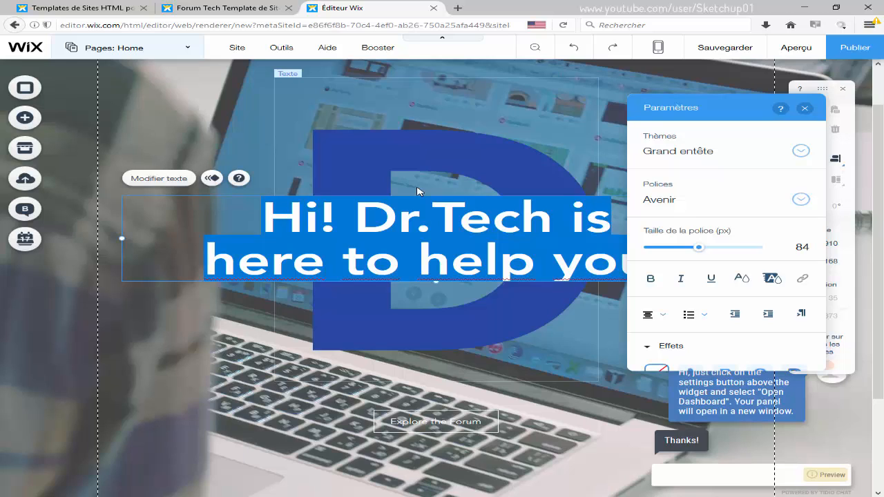
pyautogui.write('Bienvenue')
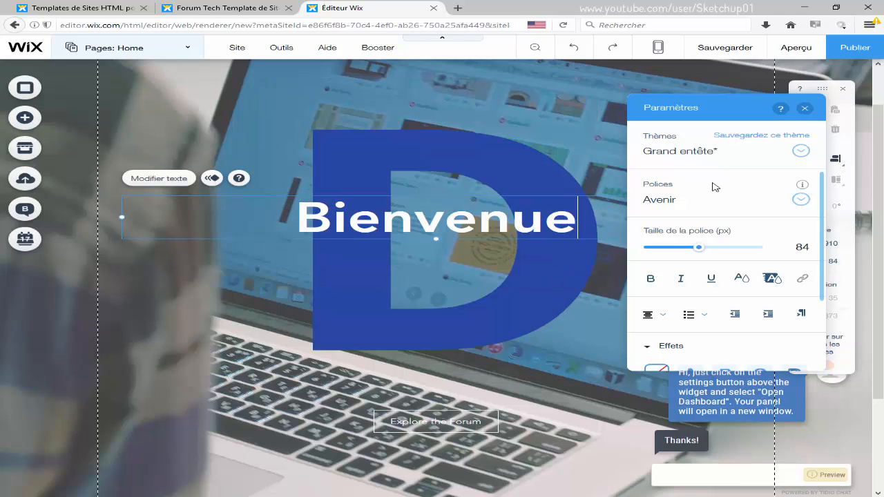
# - Keep the whole "Bienvenue" heading in the Grand entête theme and set its font to Basic
pyautogui.hotkey('ctrl', 'a')
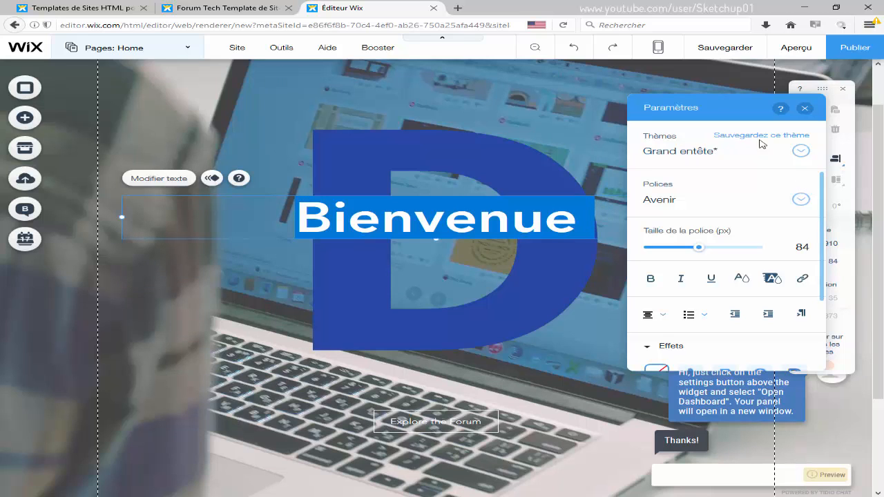
pyautogui.click(801, 151)
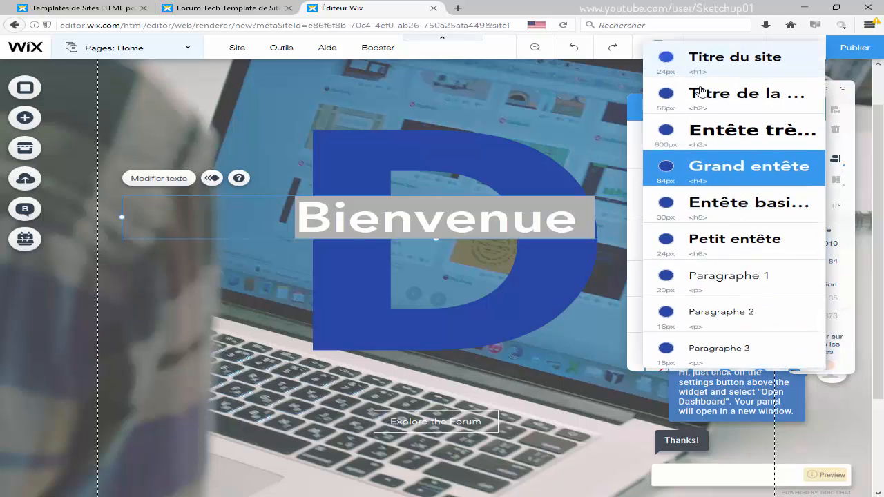
pyautogui.click(725, 182)
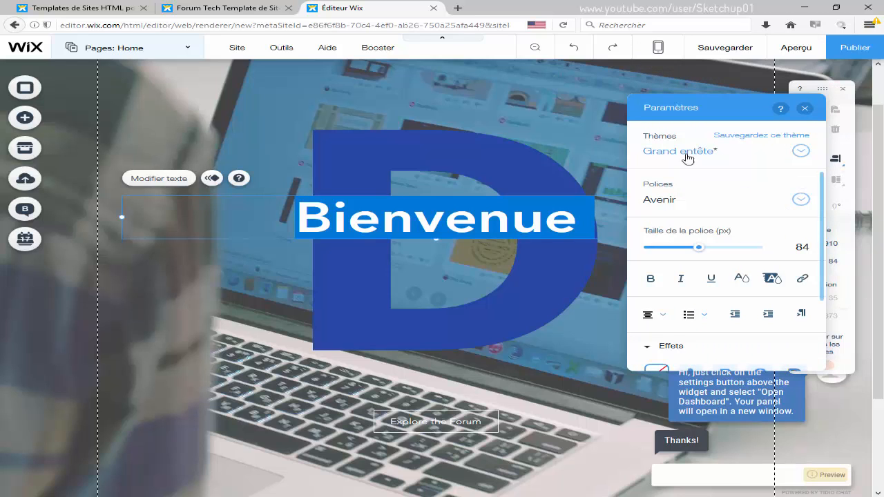
pyautogui.click(800, 200)
pyautogui.click(720, 256)
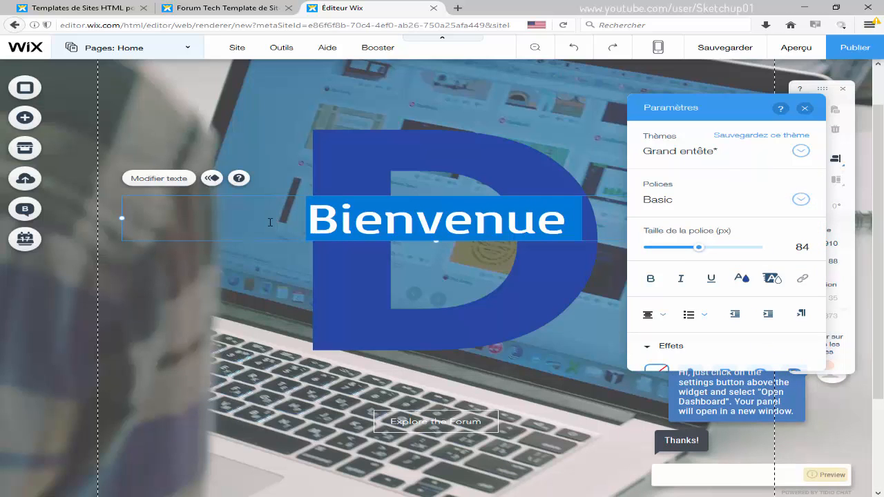
# - Check the colour palette for the "Bienvenue" heading, increase its font size and bring its text effects into view
pyautogui.click(741, 279)
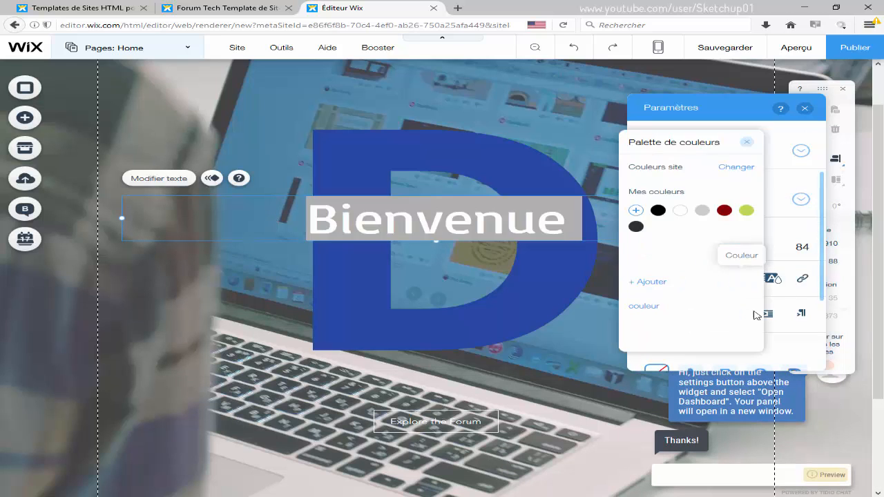
pyautogui.click(748, 142)
pyautogui.moveTo(698, 248); pyautogui.dragTo(719, 249)
pyautogui.scroll(-3, 723, 287)
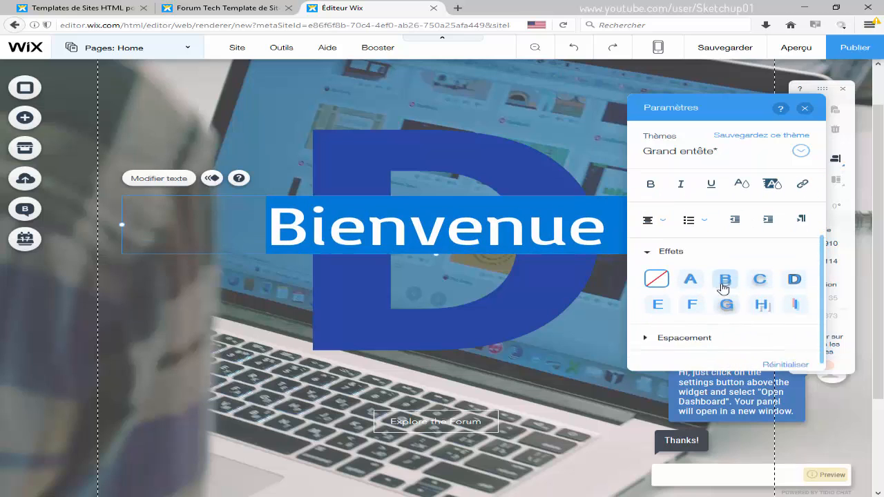
# - Try text effect A on the "Bienvenue" heading, settle on effect B, and try out its line spacing
pyautogui.click(690, 279)
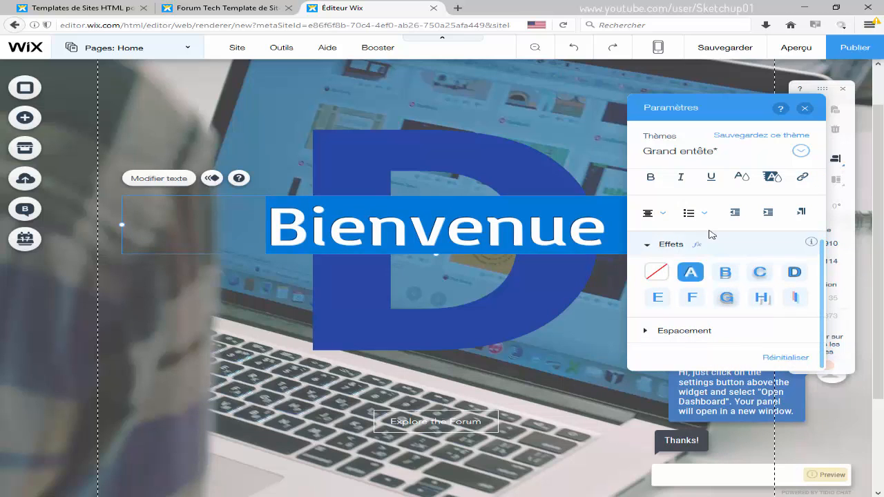
pyautogui.click(722, 274)
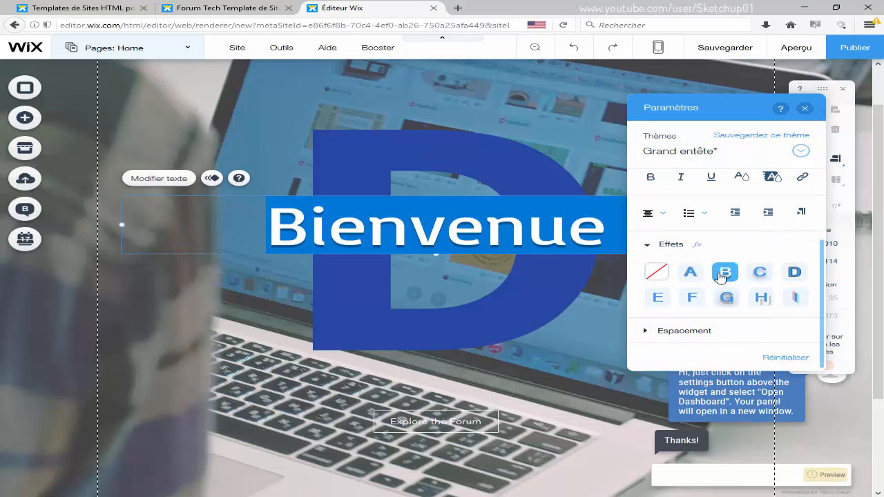
pyautogui.click(646, 335)
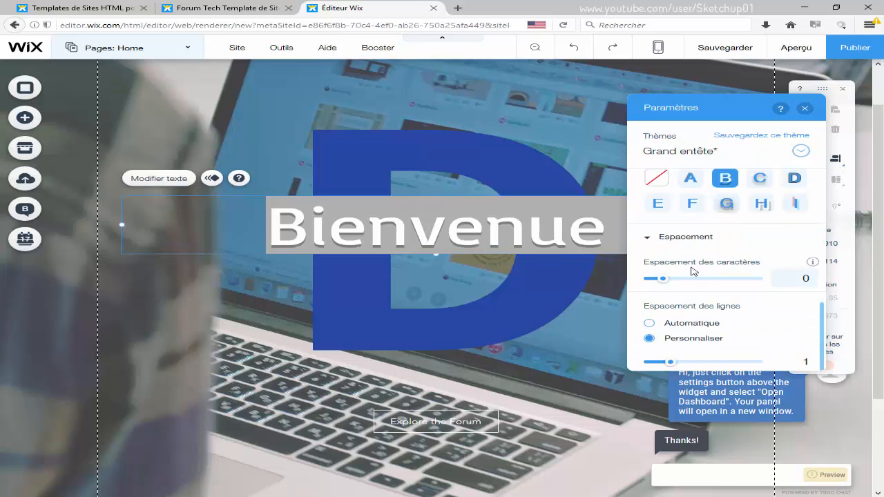
pyautogui.scroll(-1, 656, 304)
pyautogui.moveTo(675, 333)
pyautogui.mouseDown()
pyautogui.moveTo(682, 330)
pyautogui.moveTo(669, 331)
pyautogui.mouseUp()
pyautogui.scroll(3, 725, 190)
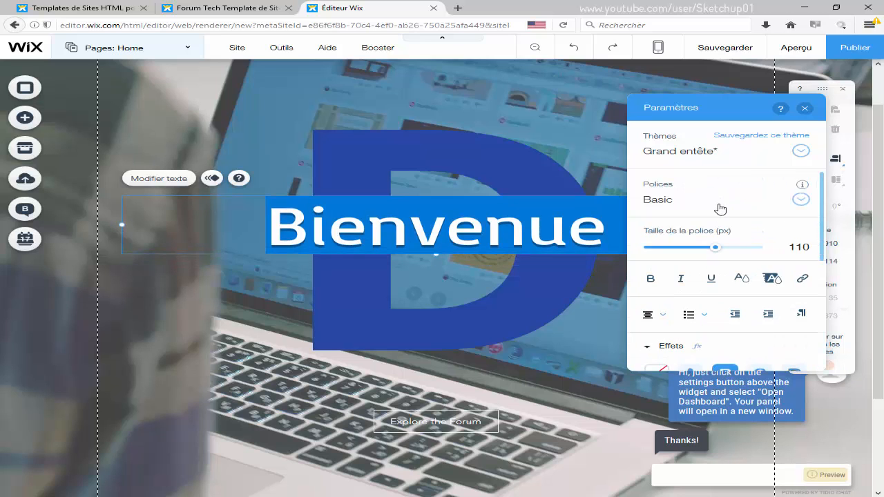
# - Save the heading's formatting to the Grand entête theme for the whole site and close the text settings
pyautogui.click(783, 136)
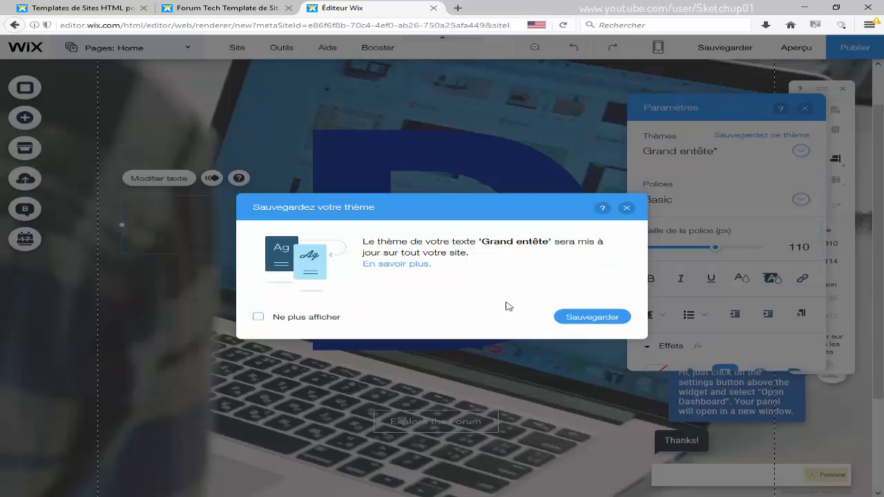
pyautogui.click(592, 317)
pyautogui.click(804, 108)
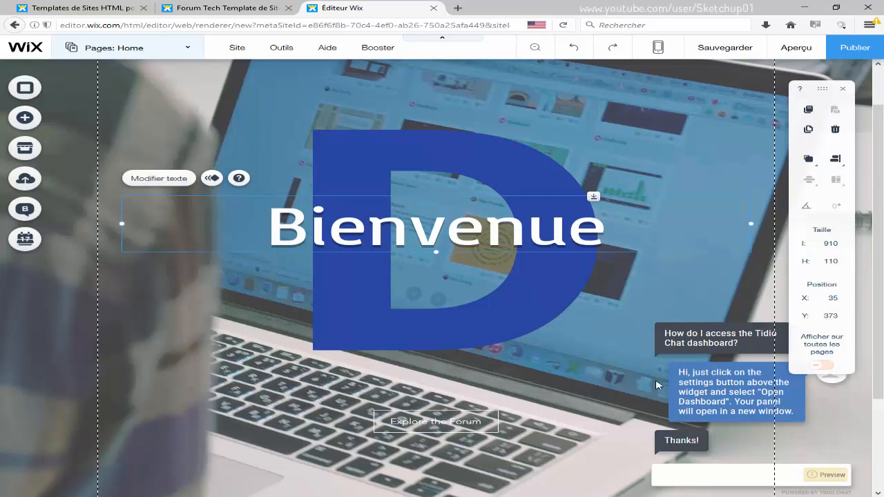
# - Look through the font, image and document managers in the site's uploads
pyautogui.scroll(-3, 414, 311)
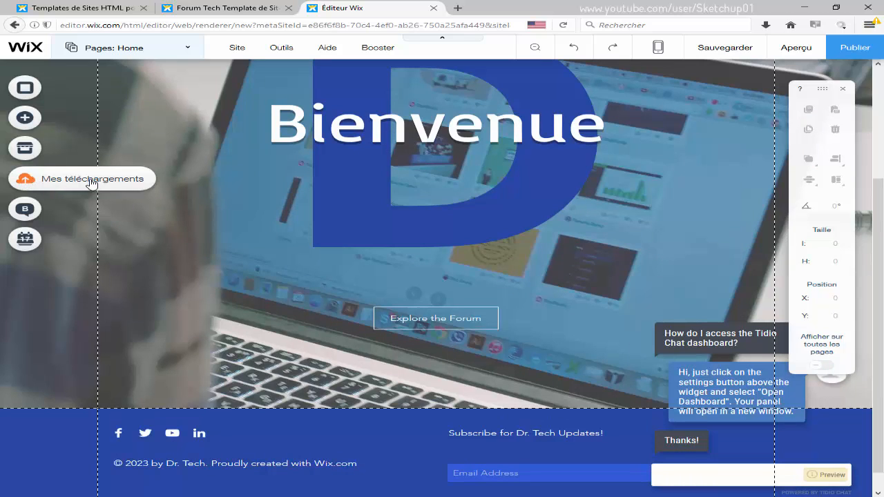
pyautogui.click(28, 182)
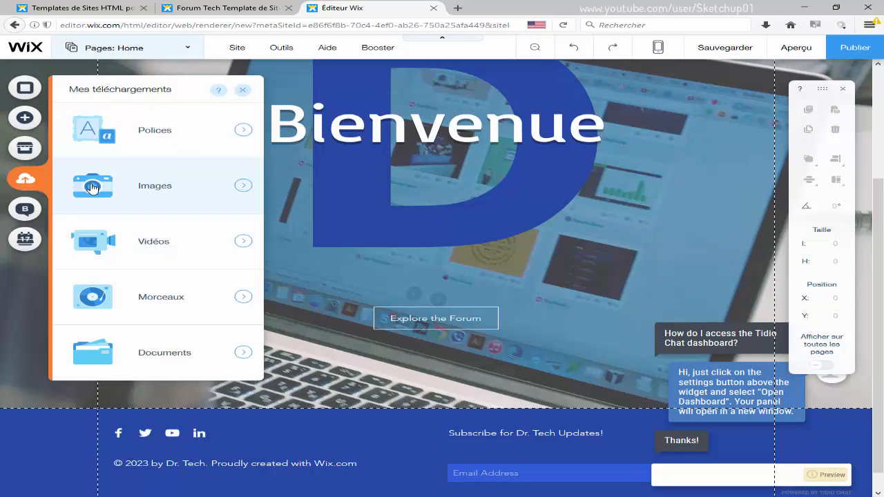
pyautogui.click(232, 137)
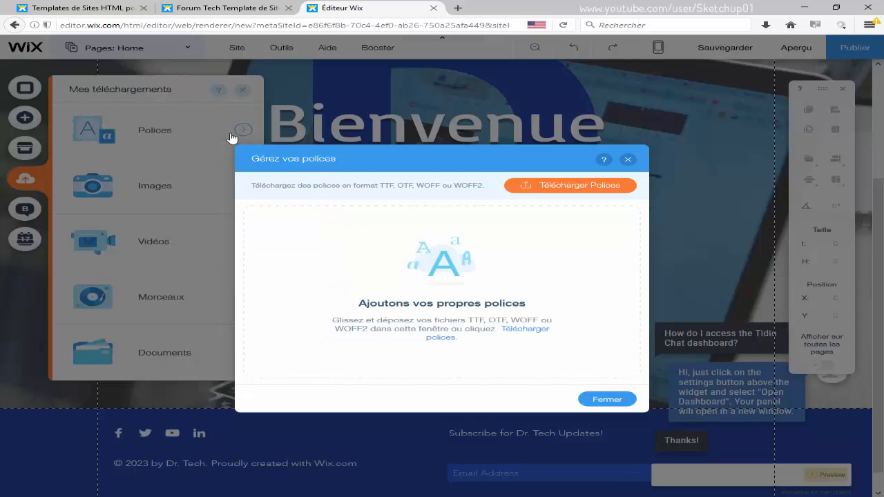
pyautogui.click(633, 160)
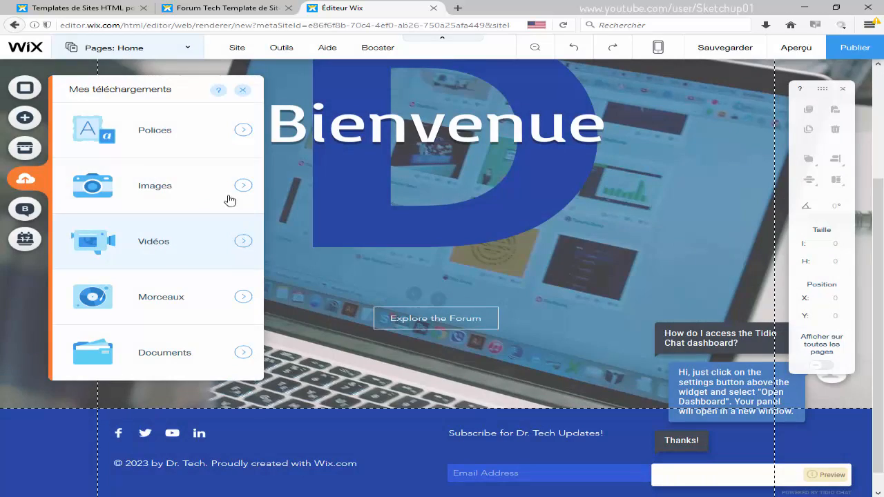
pyautogui.click(221, 200)
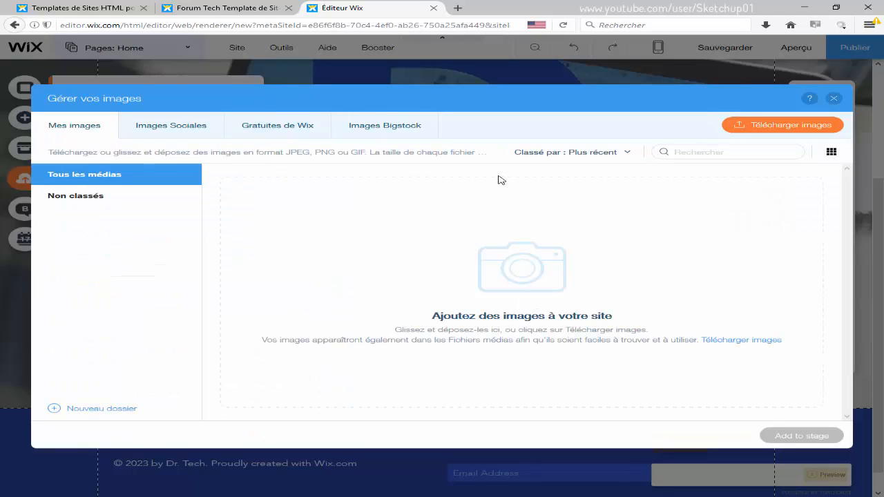
pyautogui.click(834, 98)
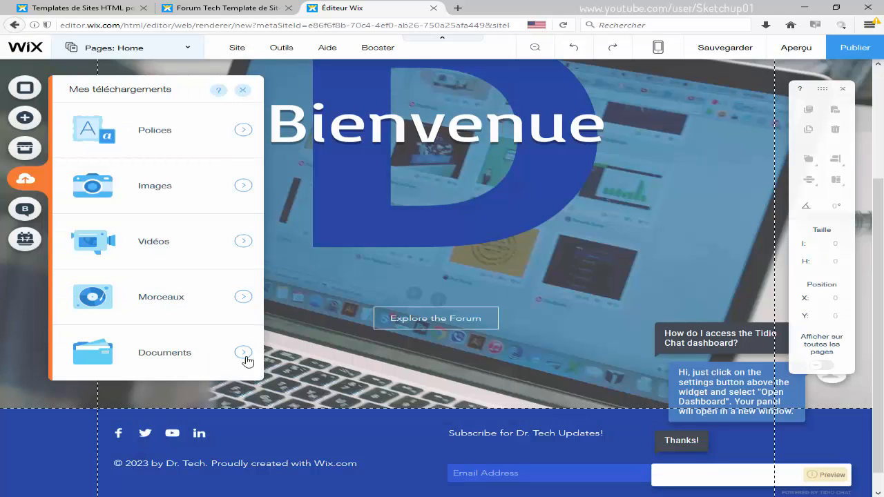
pyautogui.click(235, 380)
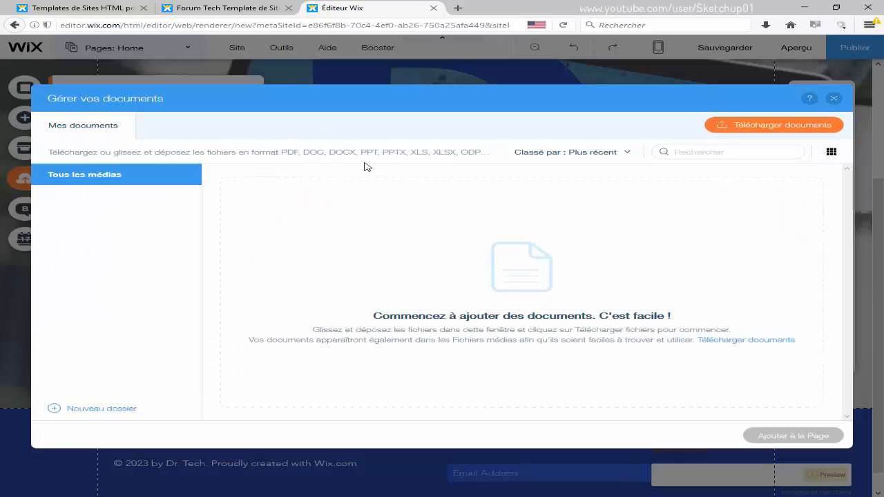
pyautogui.click(834, 98)
# - Add a blog to the site
pyautogui.click(24, 217)
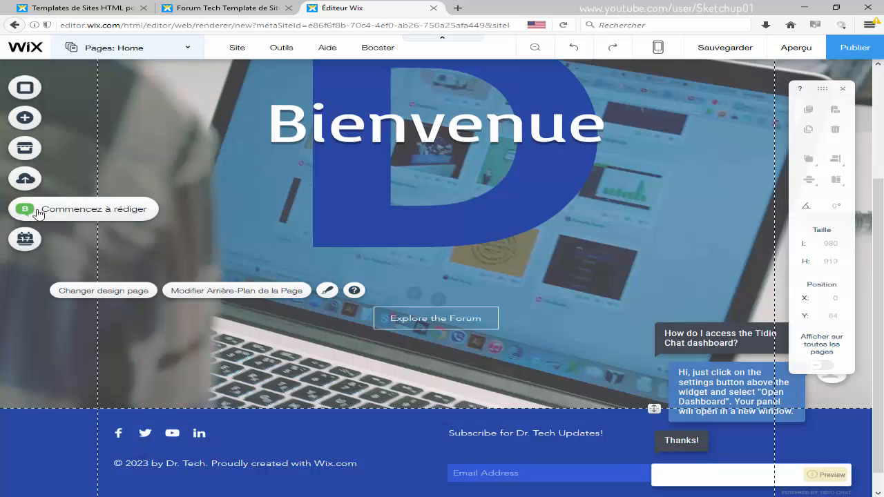
pyautogui.click(78, 211)
pyautogui.click(237, 264)
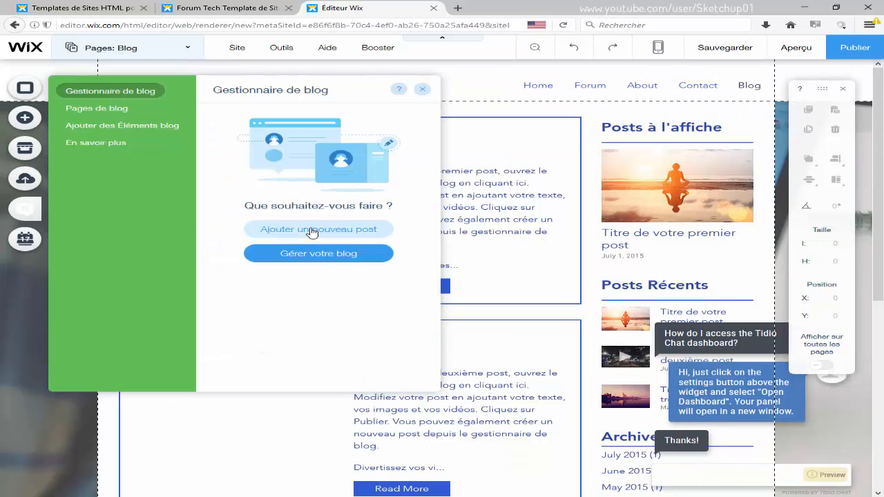
# - Create a new blog post titled "Mon premier article" with the text "Bonjour et bienvenue sur mon nouveau site !"
pyautogui.click(312, 230)
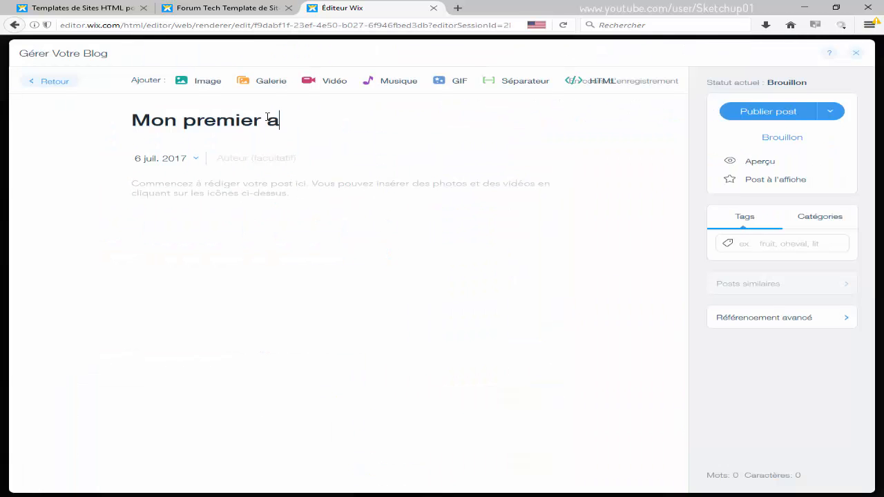
pyautogui.write('rticle')
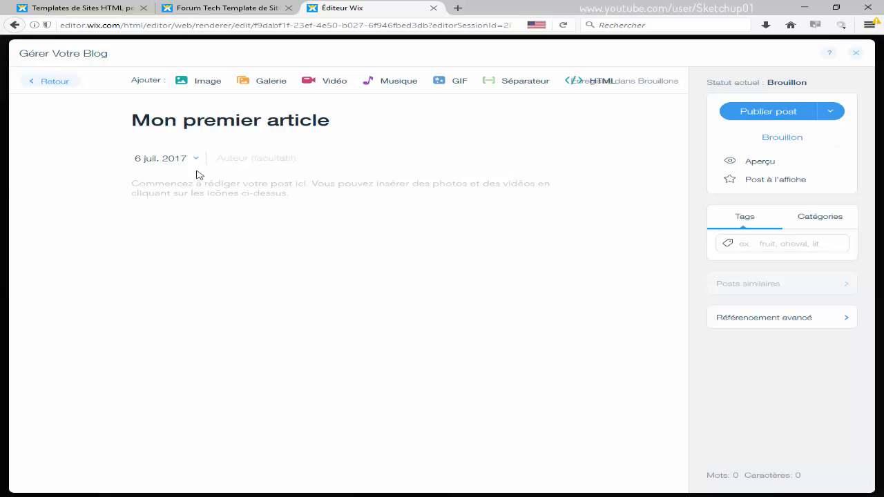
pyautogui.click(199, 192)
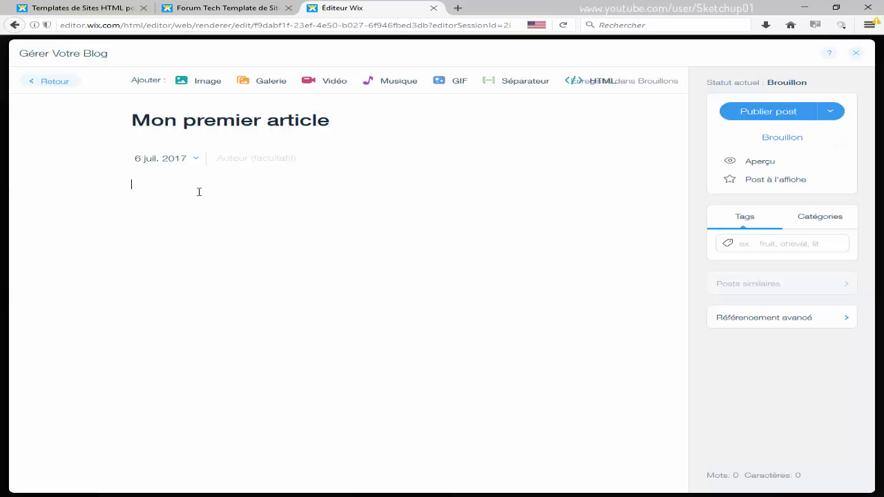
pyautogui.write('Bonjour et bienvenue sur mon nouveau sit')
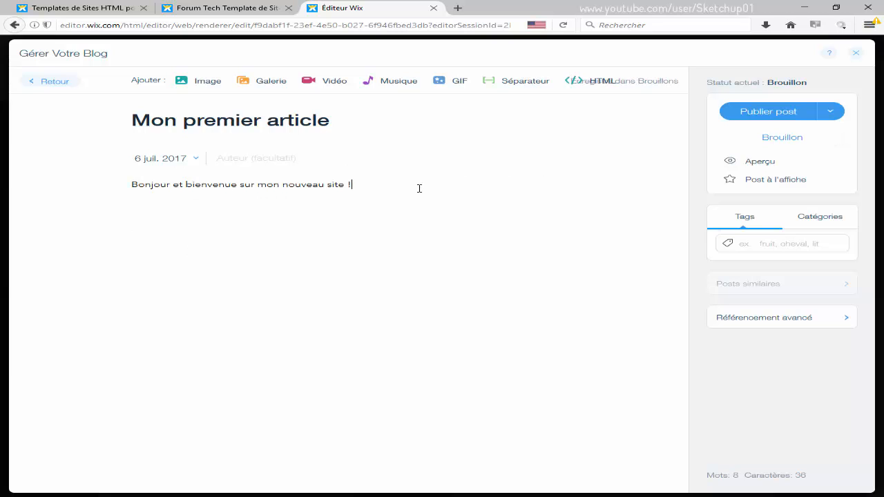
pyautogui.write('e !')
pyautogui.press('Return')
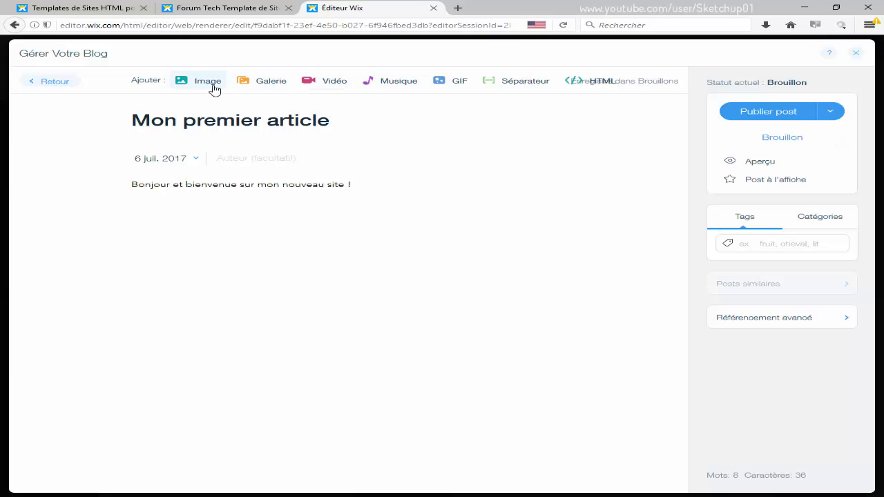
# - Insert the iPhone photo from the Technologies category of Wix's free images below the post text
pyautogui.click(212, 85)
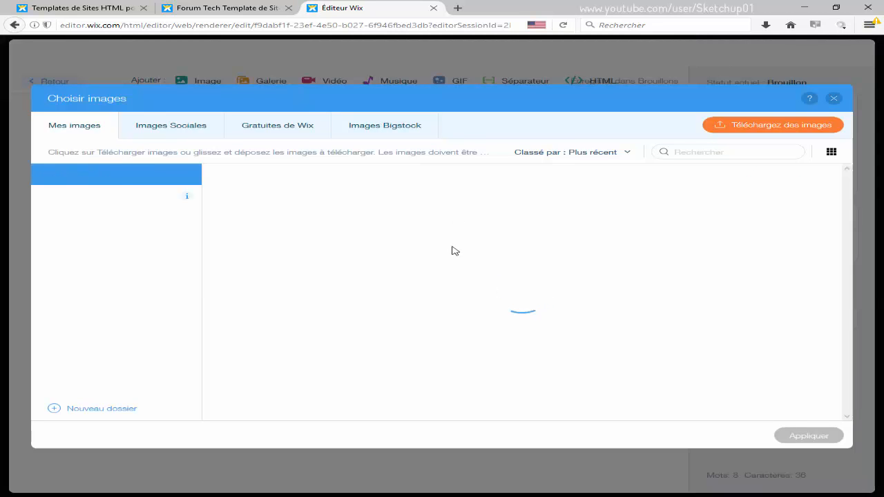
pyautogui.click(201, 128)
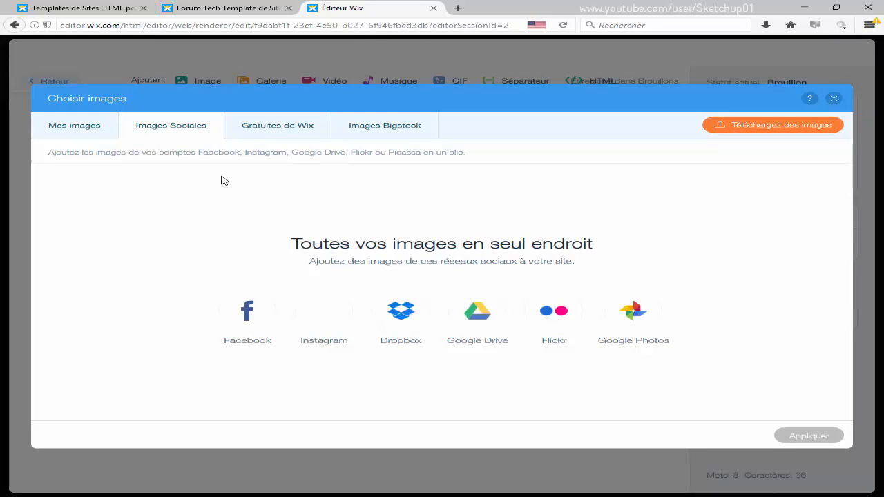
pyautogui.click(297, 136)
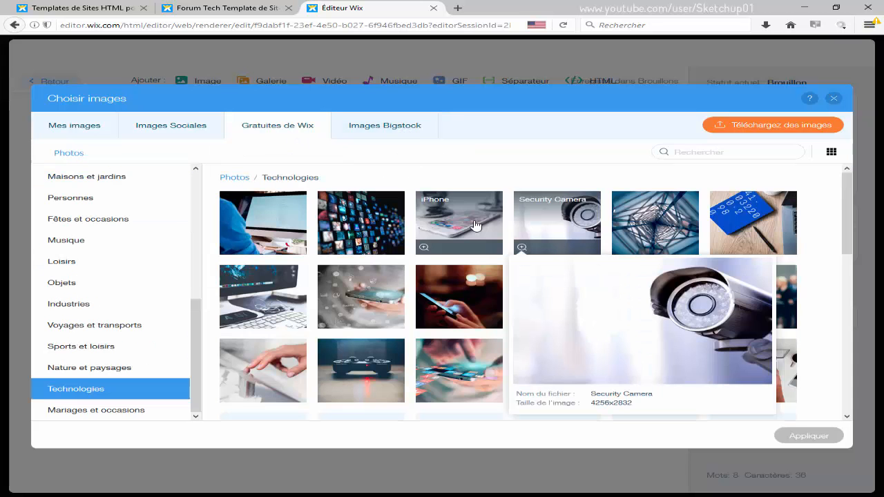
pyautogui.click(475, 224)
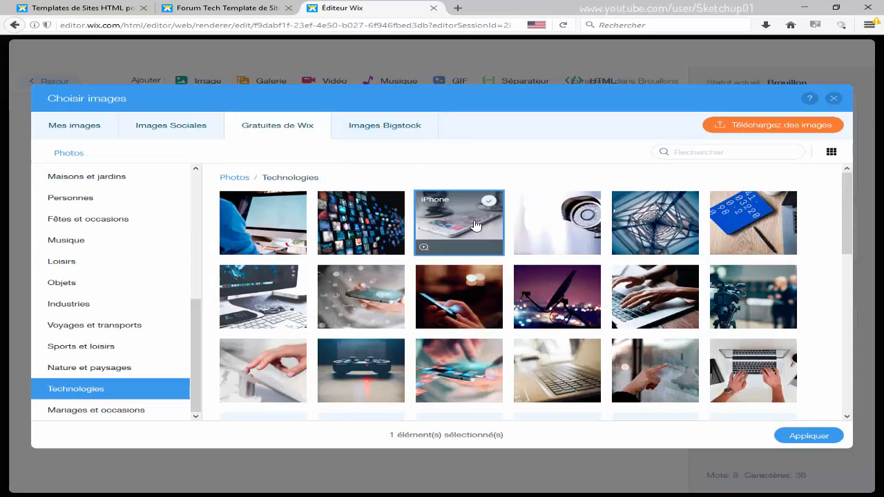
pyautogui.click(794, 438)
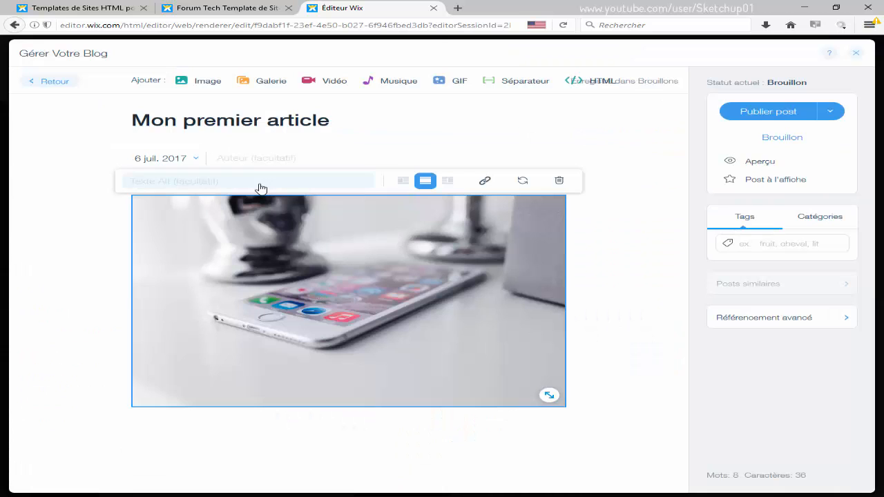
# - Give the inserted photo the alt text "iPhone"
pyautogui.click(260, 183)
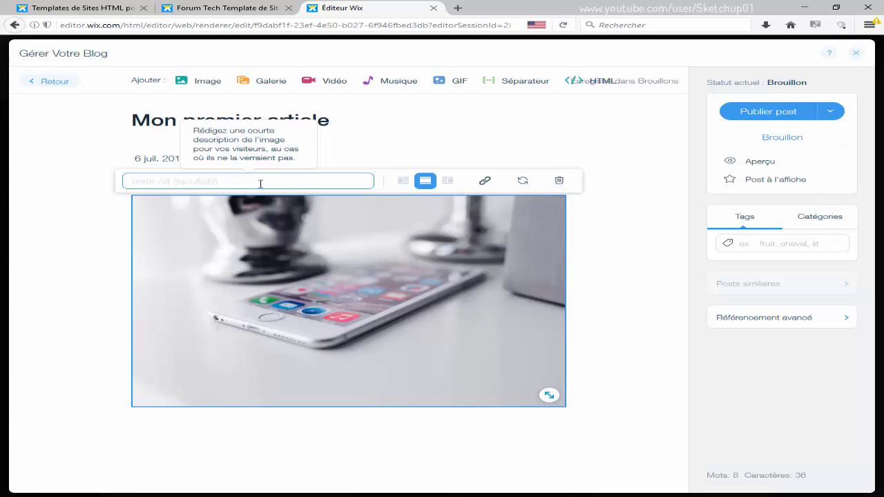
pyautogui.write('iPhon')
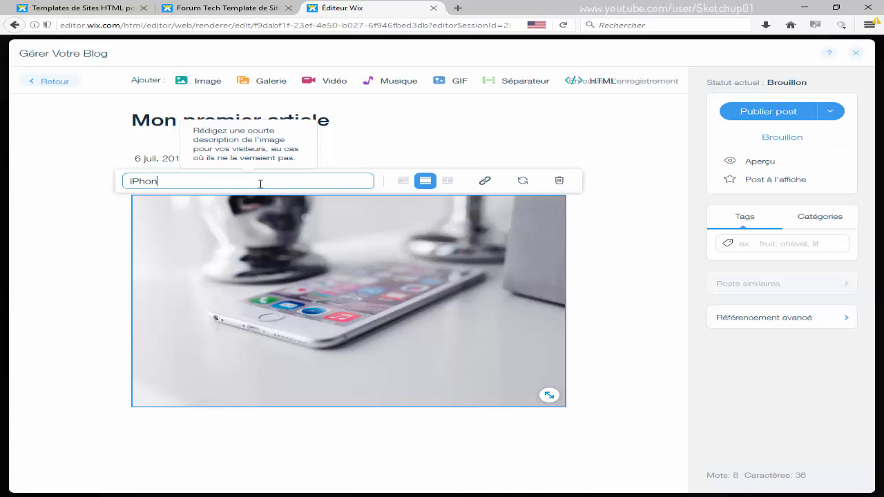
pyautogui.write('e')
pyautogui.click(466, 431)
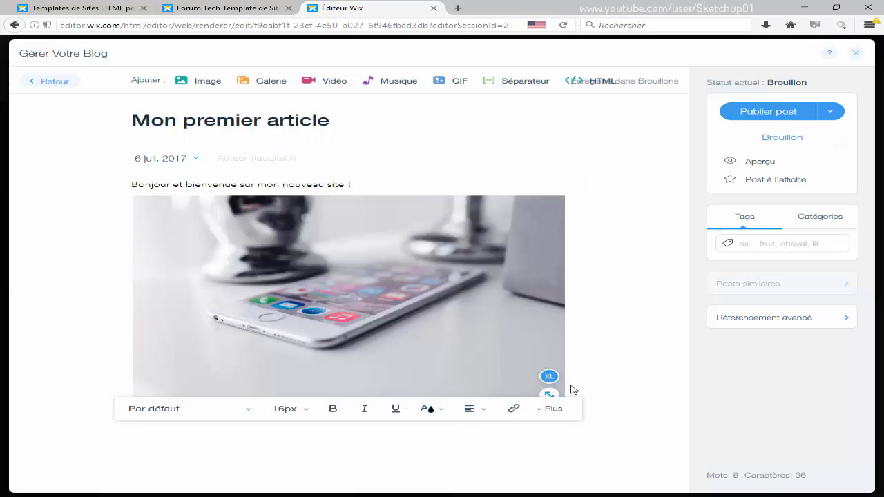
# - Shrink the iPhone photo in the post to size M
pyautogui.moveTo(549, 394); pyautogui.dragTo(430, 345)
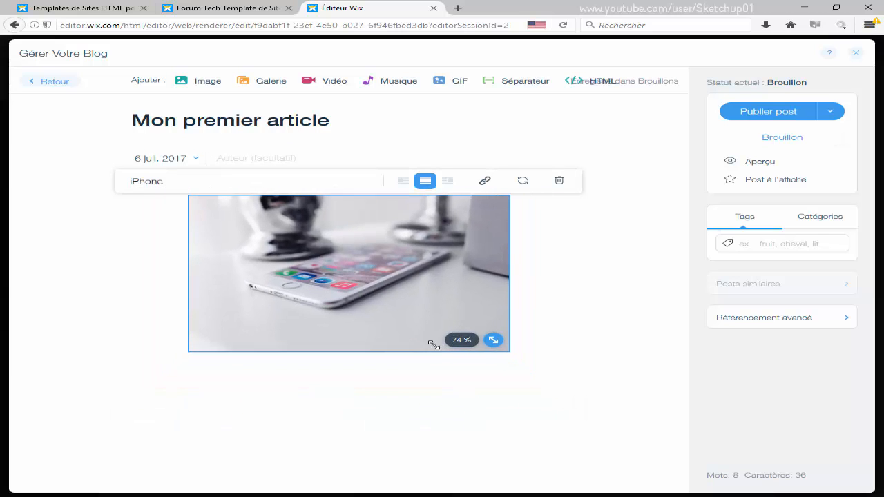
pyautogui.click(543, 237)
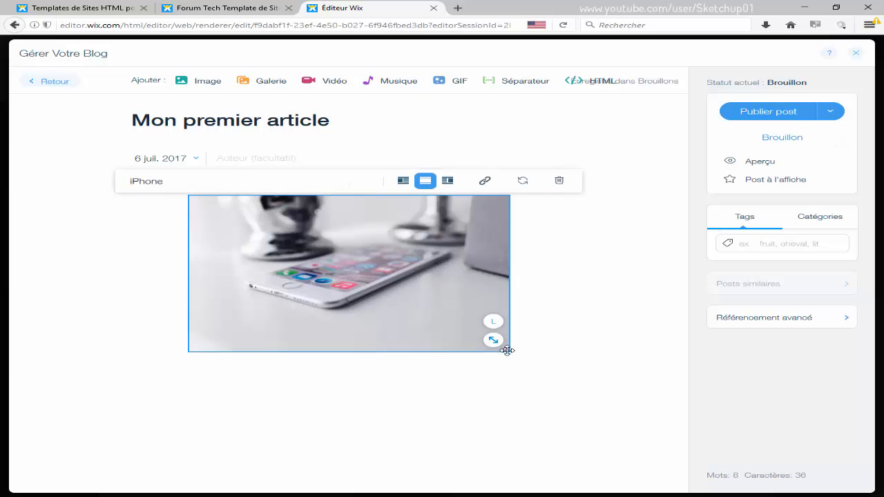
pyautogui.moveTo(492, 339); pyautogui.dragTo(429, 315)
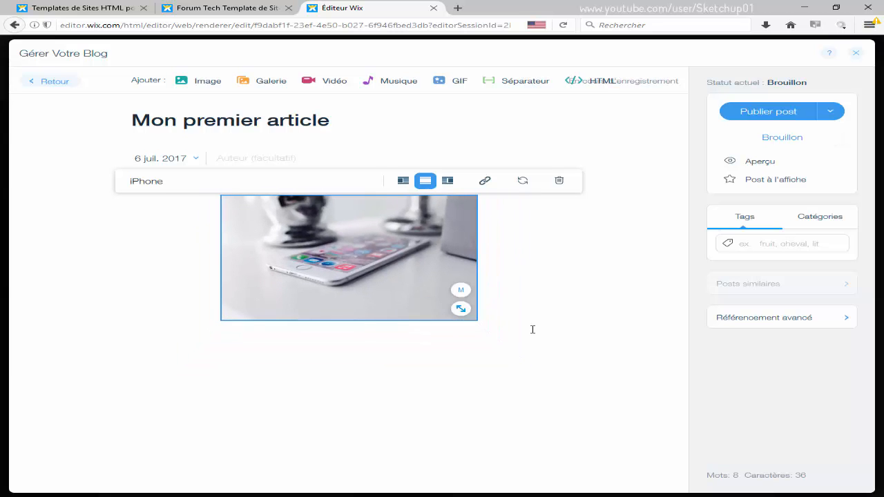
pyautogui.click(361, 331)
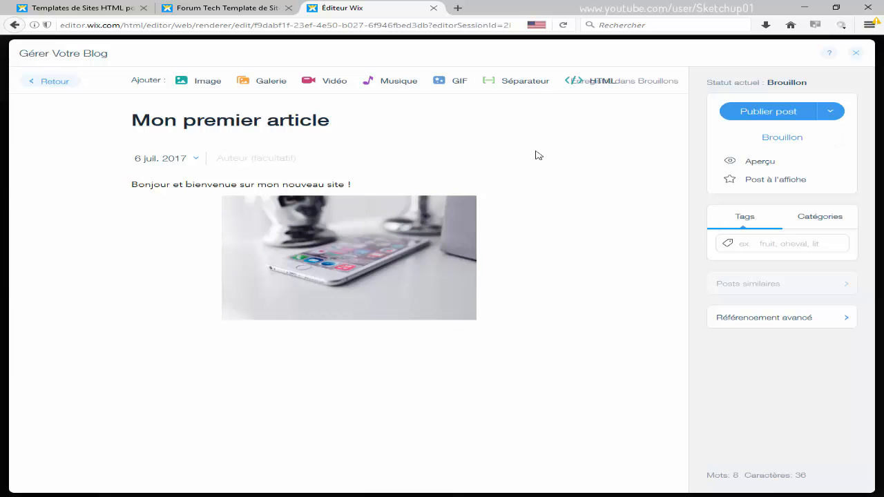
# - Publish the blog post, close the blog manager and preview the site's Blog page
pyautogui.click(771, 113)
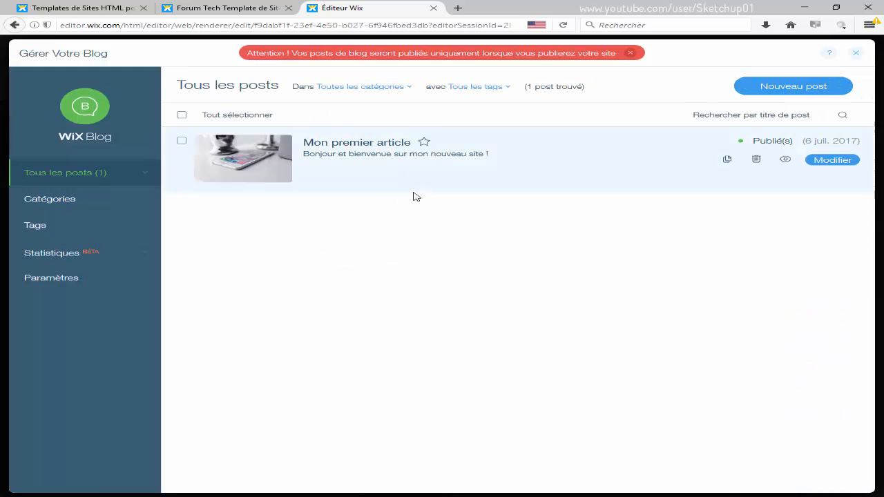
pyautogui.click(857, 54)
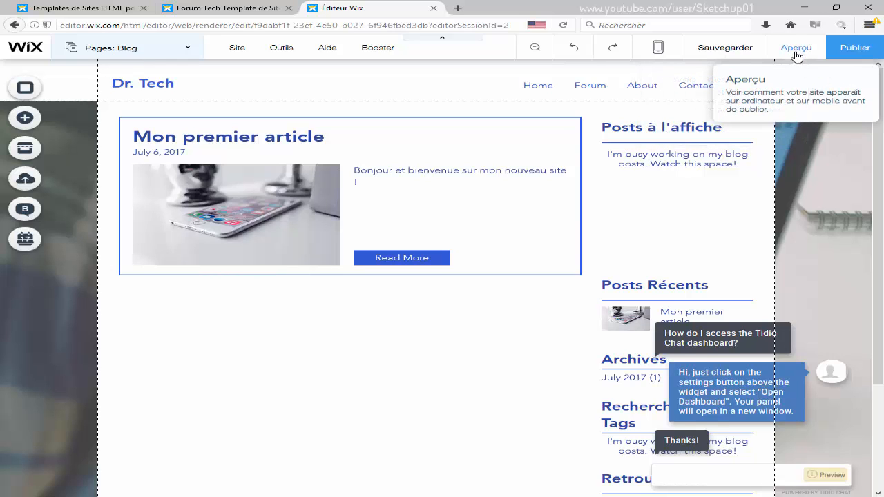
pyautogui.click(797, 50)
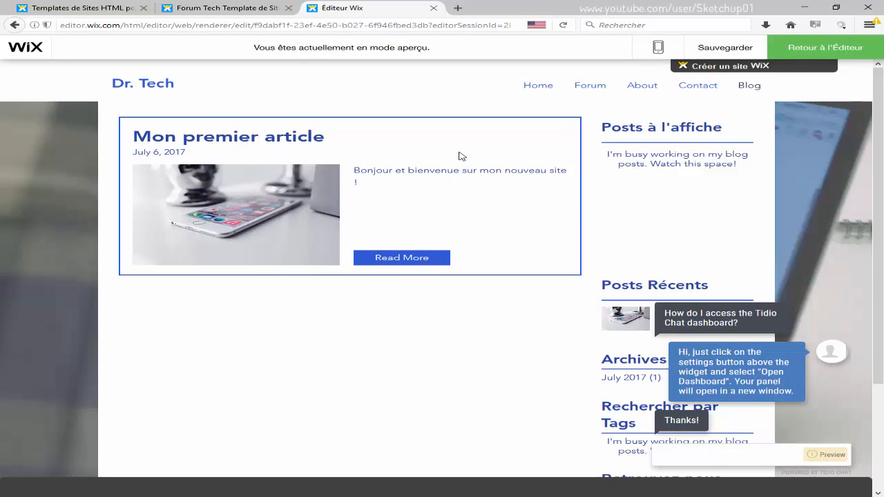
# - Look over the previewed Blog page down to its footer and open the full post "Mon premier article"
pyautogui.scroll(-3, 406, 201)
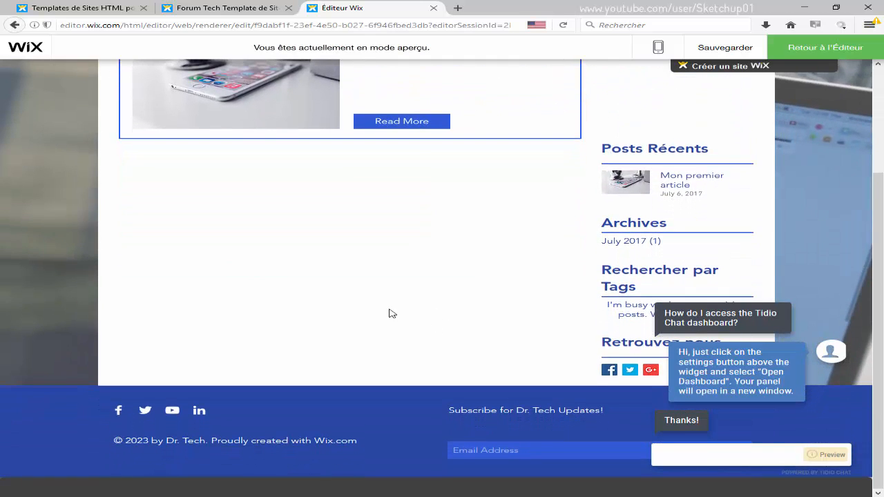
pyautogui.scroll(3, 383, 316)
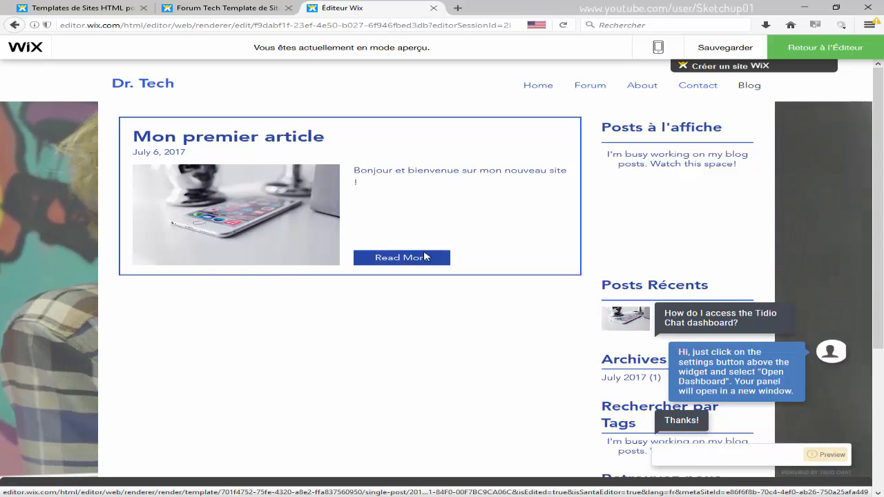
pyautogui.click(424, 258)
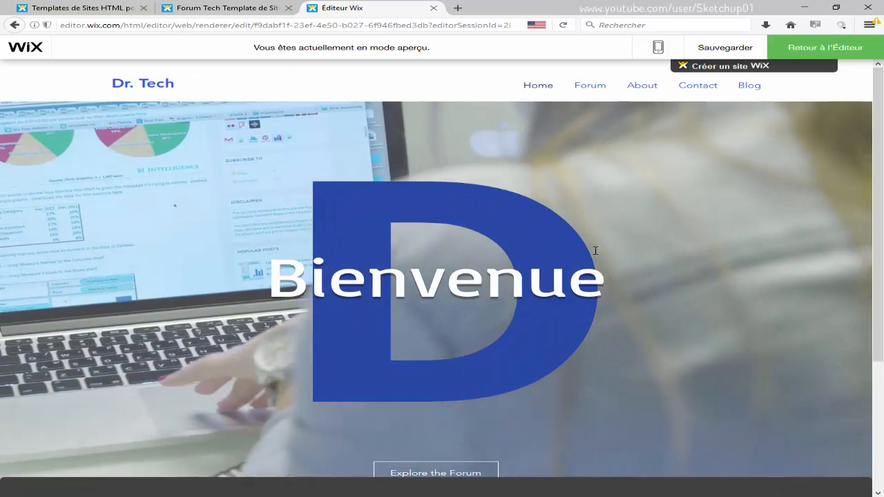
# - Save the website and open the management of monsite from the Wix account dashboard
pyautogui.click(727, 47)
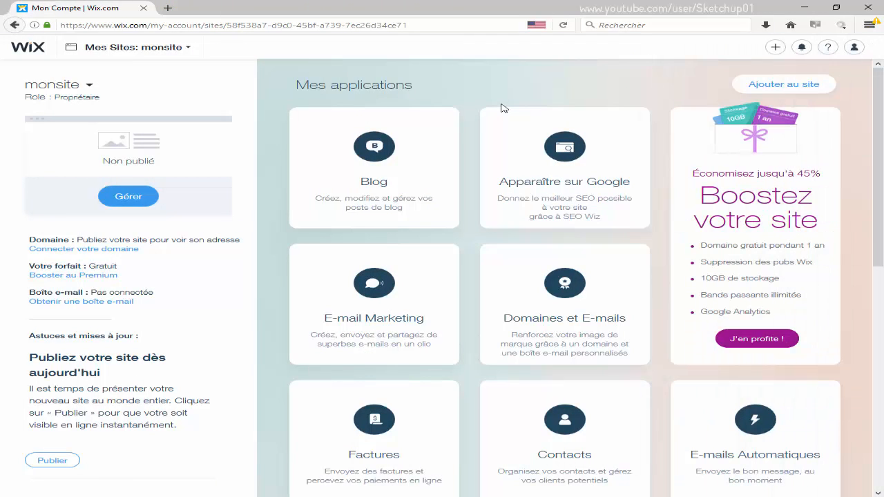
pyautogui.click(132, 51)
pyautogui.click(112, 197)
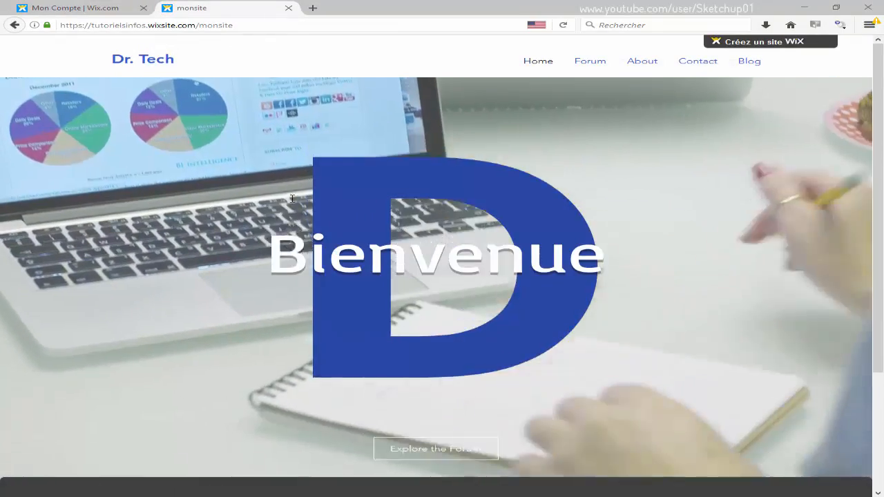
# - Check the live monsite home page, its Blog page and the full post "Mon premier article", and return to Home
pyautogui.scroll(-3, 287, 197)
pyautogui.scroll(1, 255, 187)
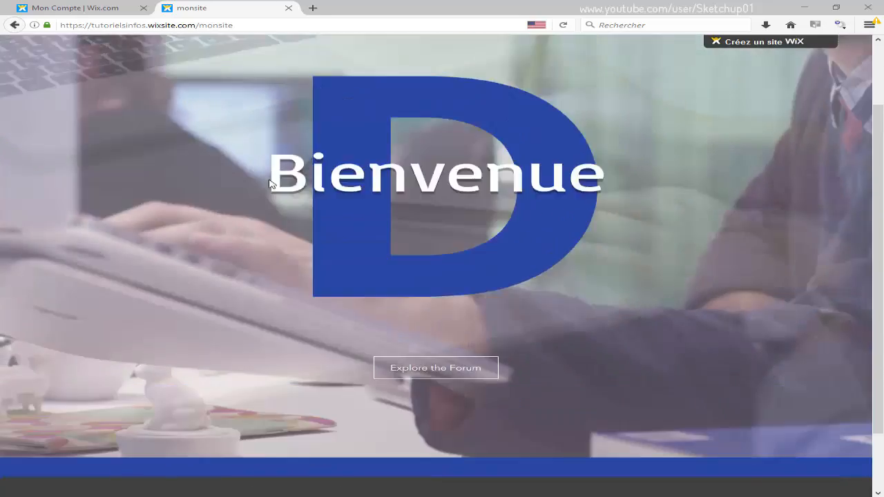
pyautogui.scroll(1, 269, 183)
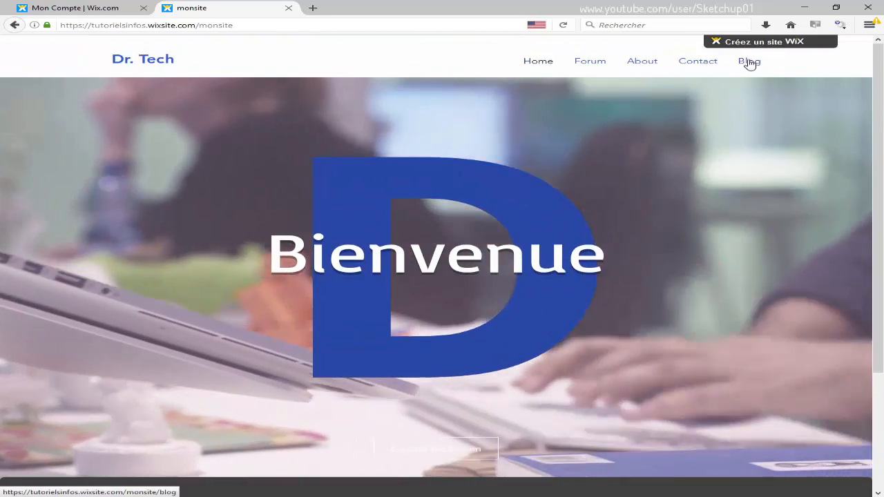
pyautogui.click(749, 61)
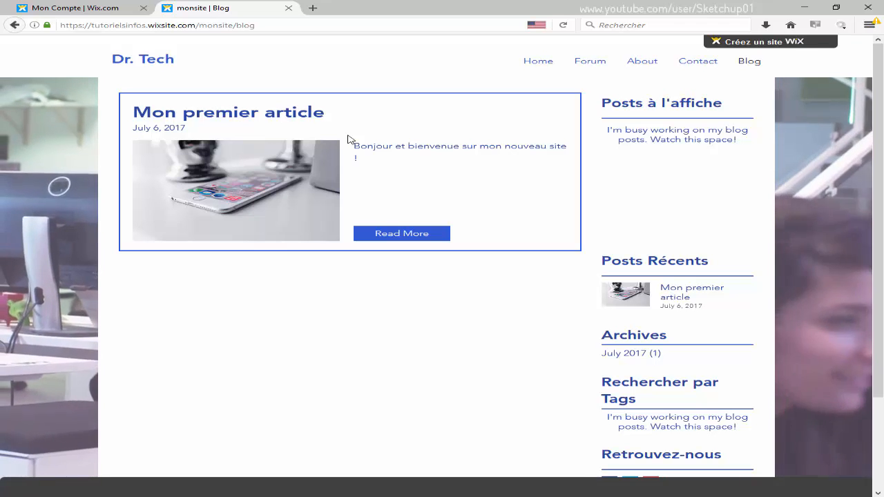
pyautogui.click(390, 237)
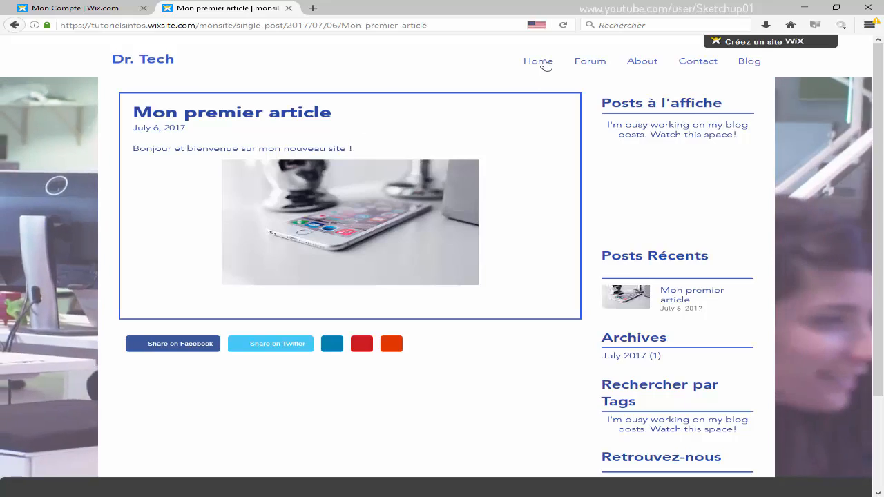
pyautogui.click(538, 62)
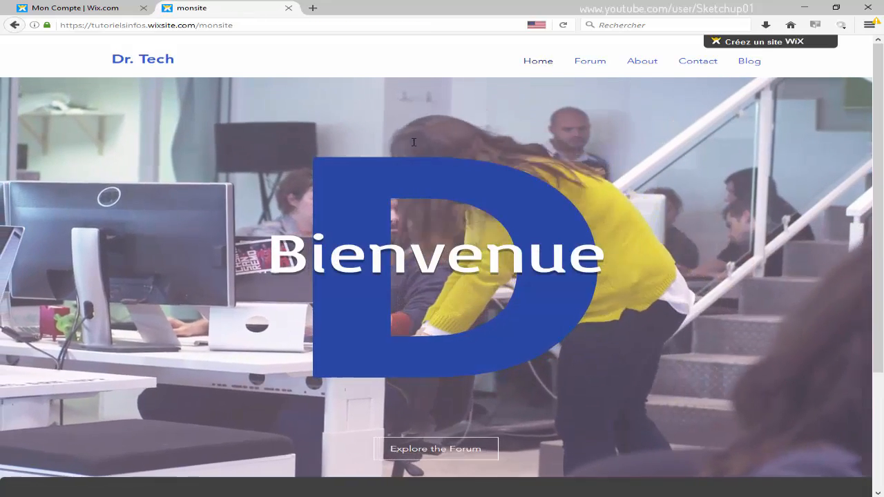